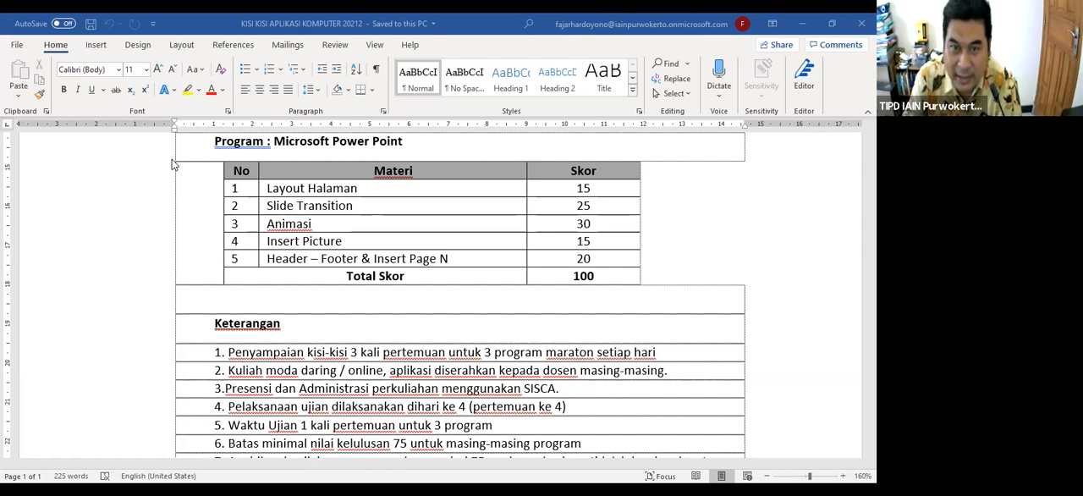
Set custom page margins of 3 cm for the top and 4 cm for the left
scroll(172, 164, "down", 1)
scroll(172, 165, "up", 1)
scroll(172, 164, "down", 1)
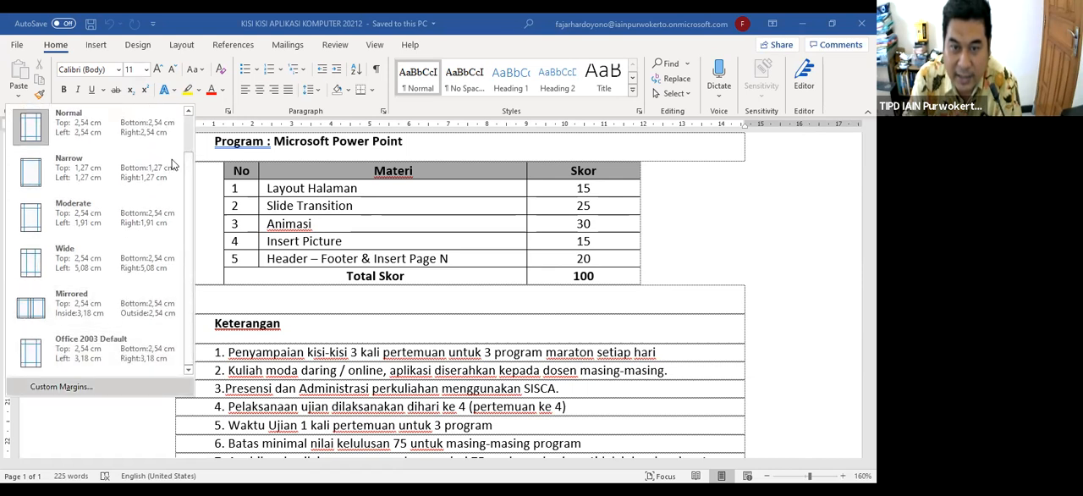
key("Escape")
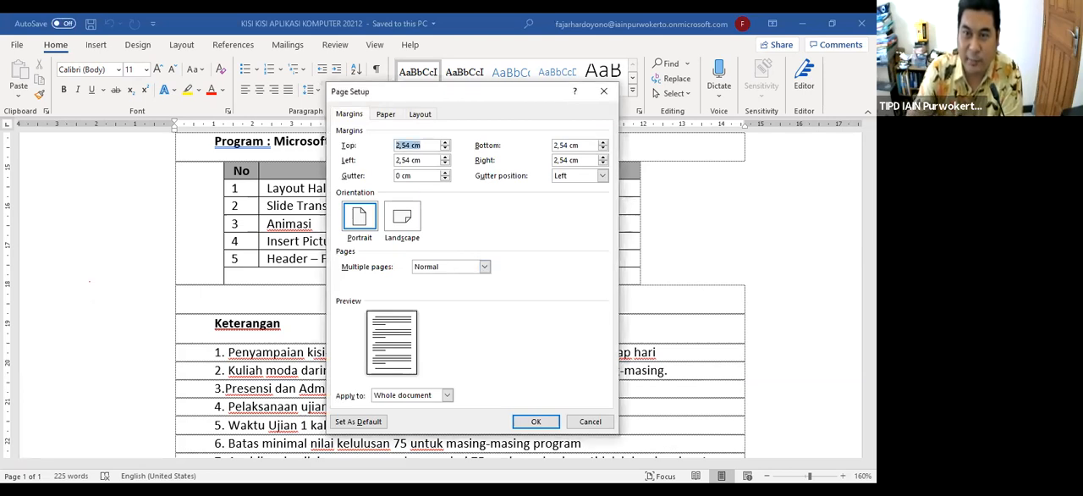
left_click(422, 160)
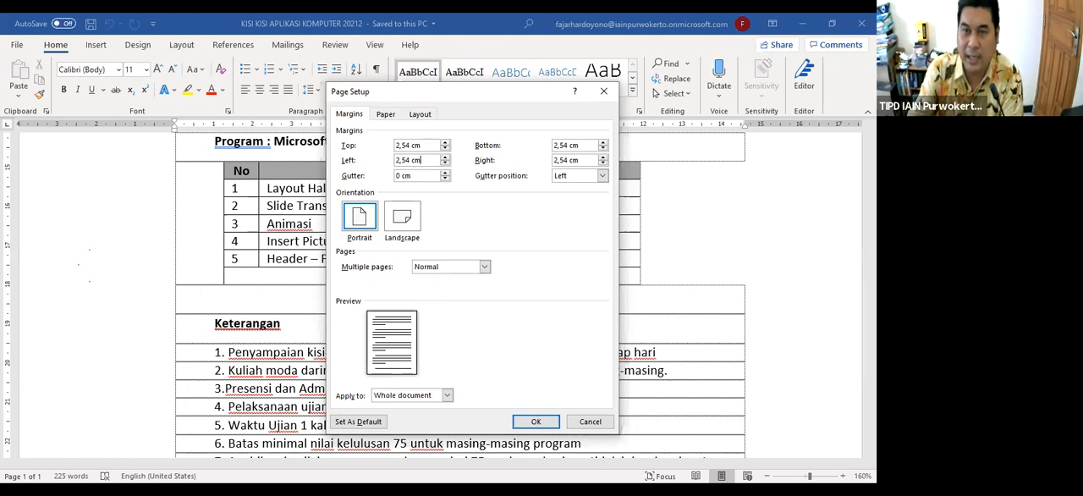
double_click(408, 146)
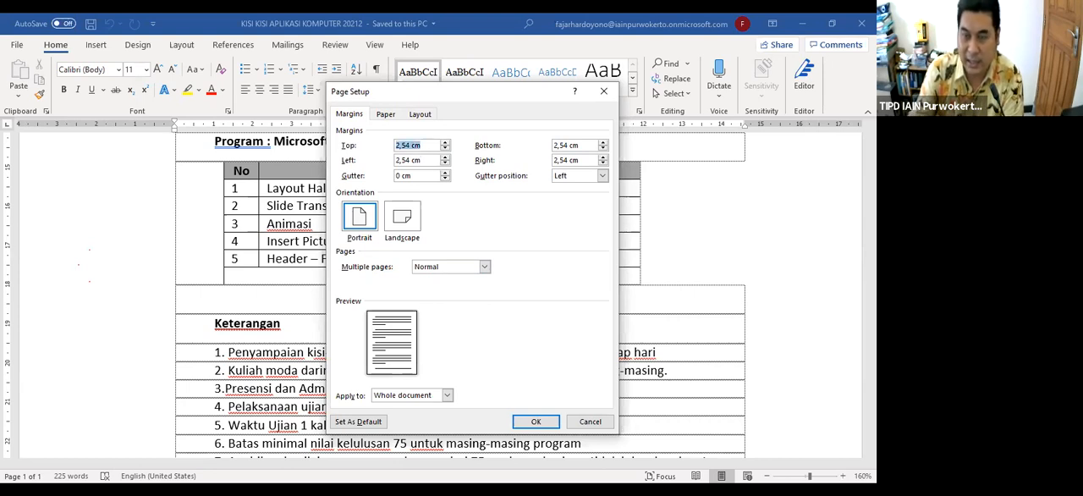
type("3")
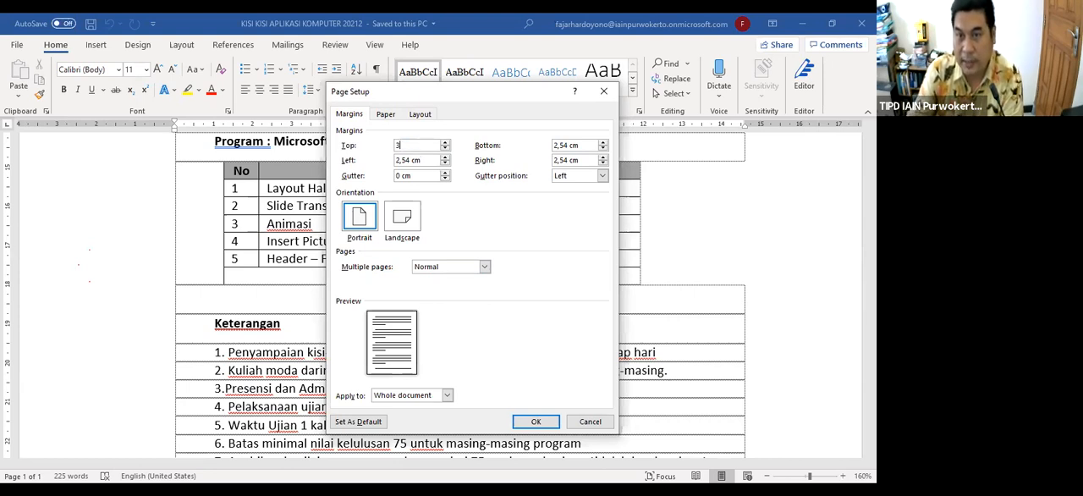
double_click(408, 161)
type("4")
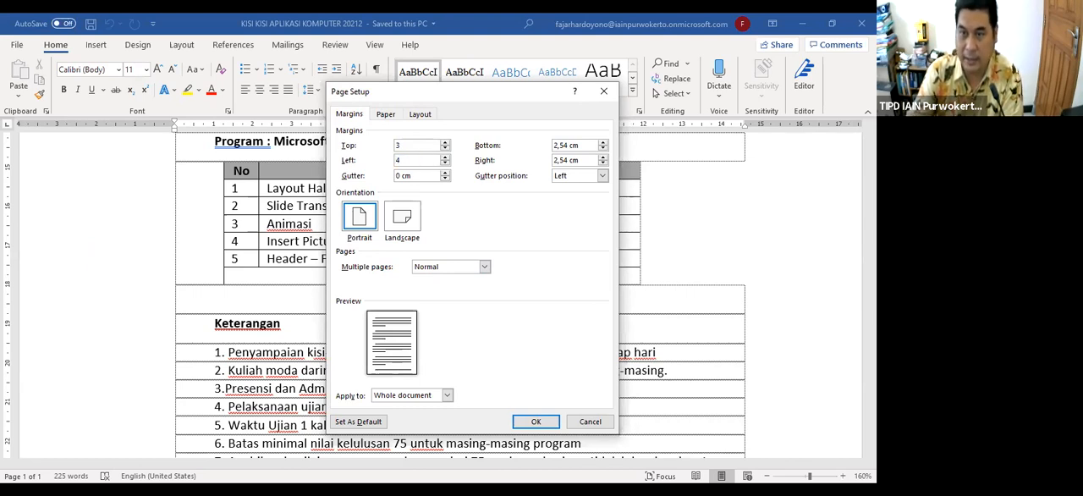
Set the bottom and right page margins to 3 cm and apply the page setup to the whole document
double_click(566, 145)
type("3")
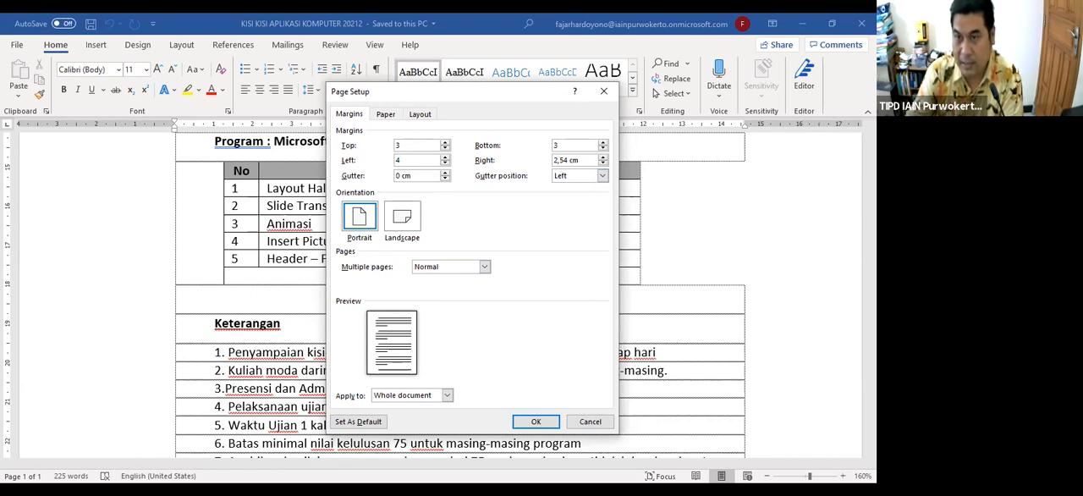
double_click(567, 160)
type("3")
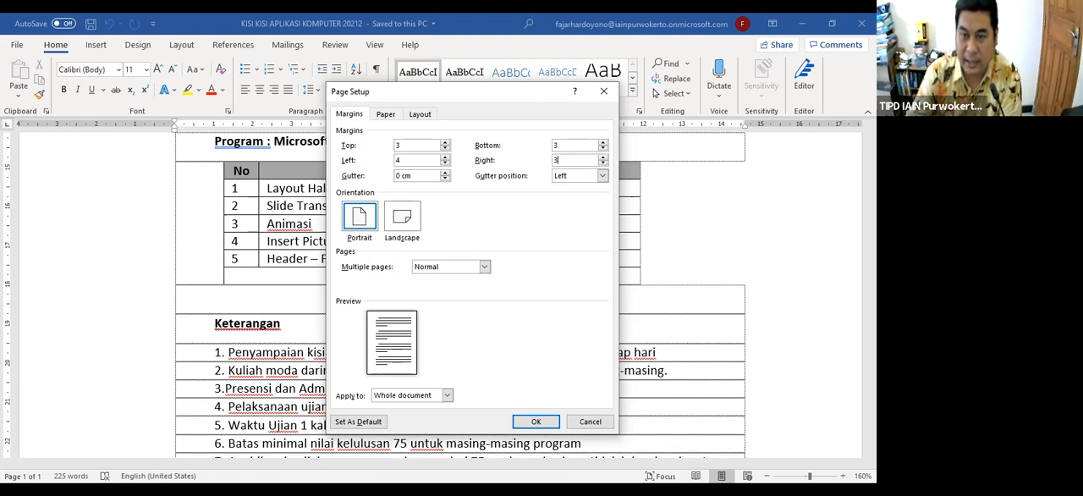
left_click(535, 421)
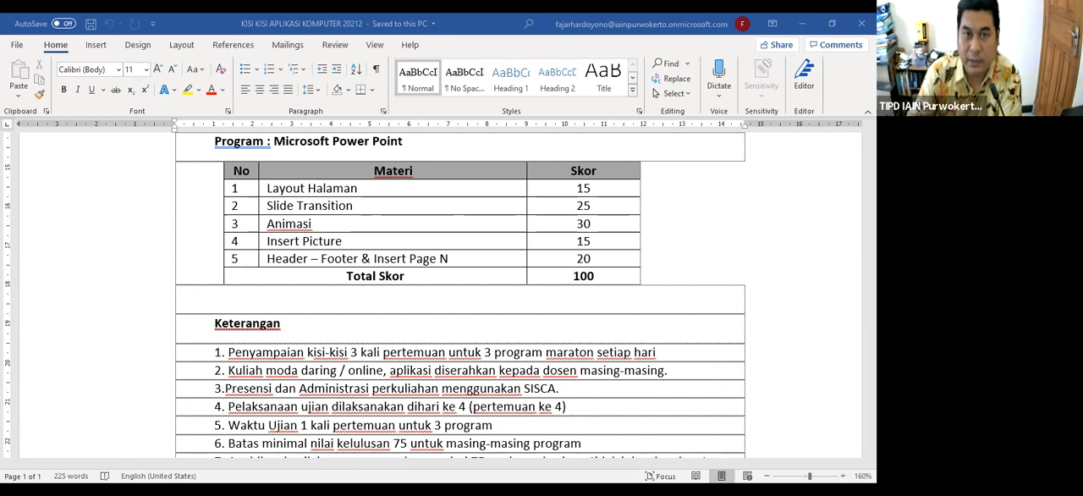
right_click(16, 49)
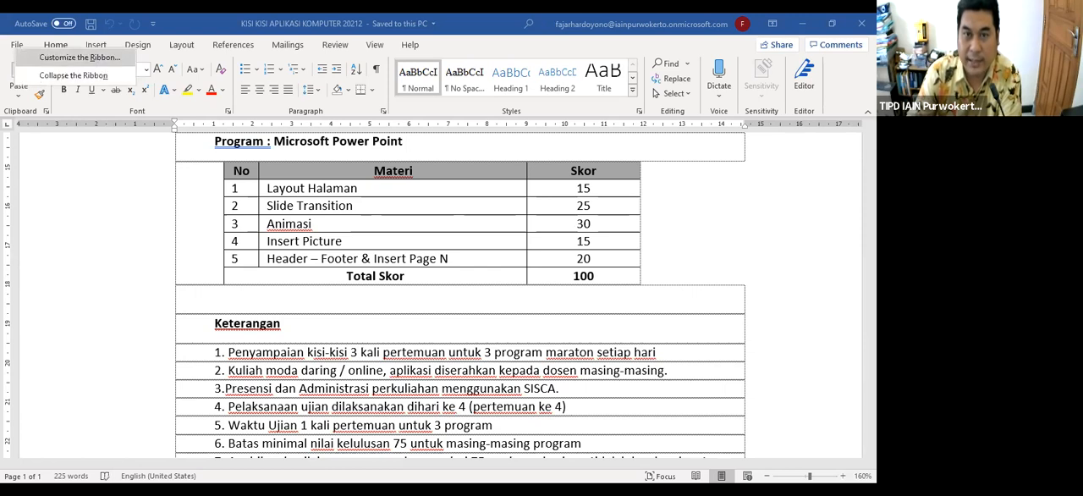
key("Escape")
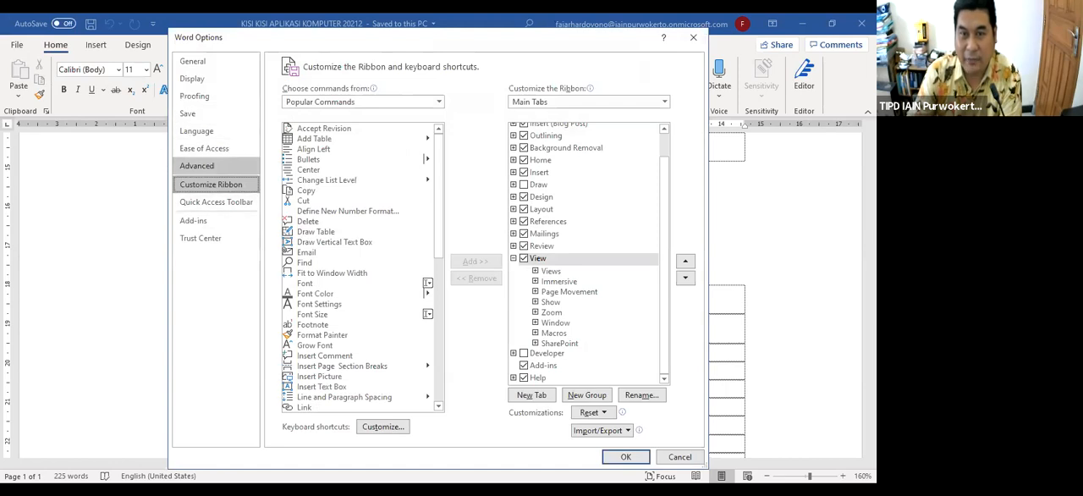
left_click(200, 165)
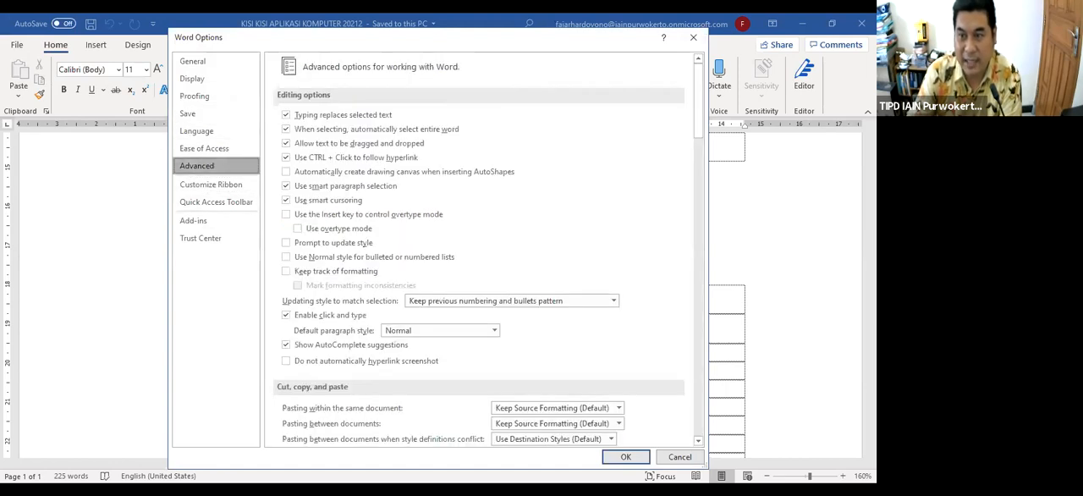
scroll(479, 245, "down", 20)
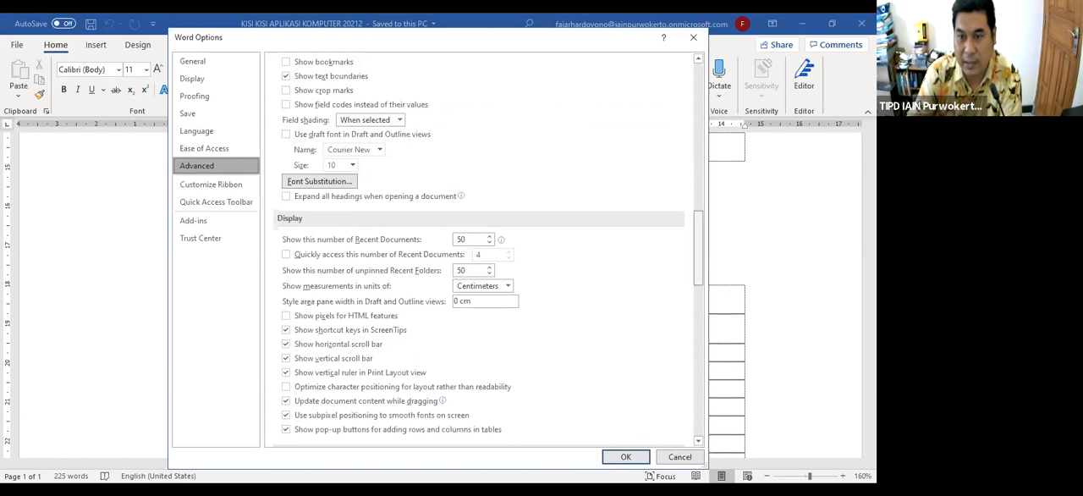
scroll(480, 246, "down", 10)
scroll(479, 245, "up", 3)
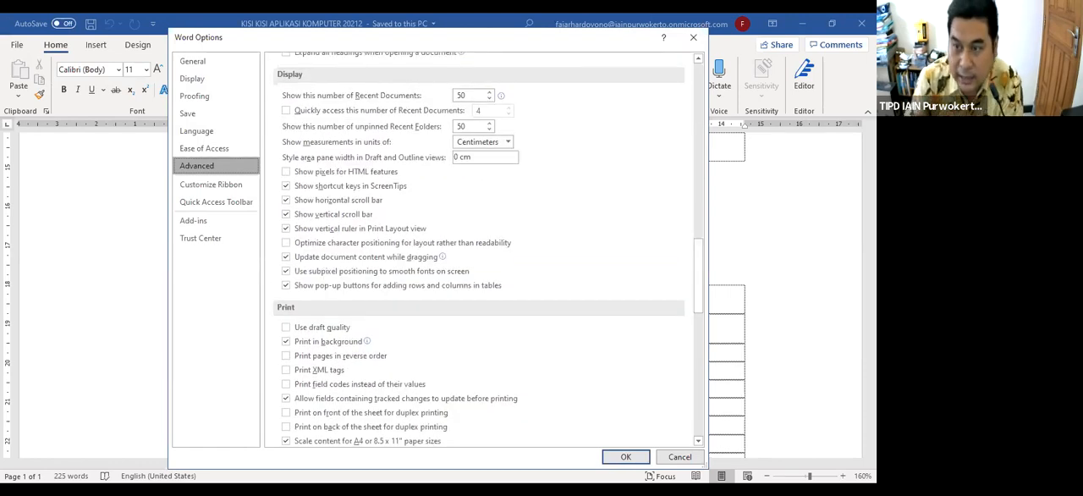
scroll(480, 245, "down", 4)
scroll(480, 246, "down", 11)
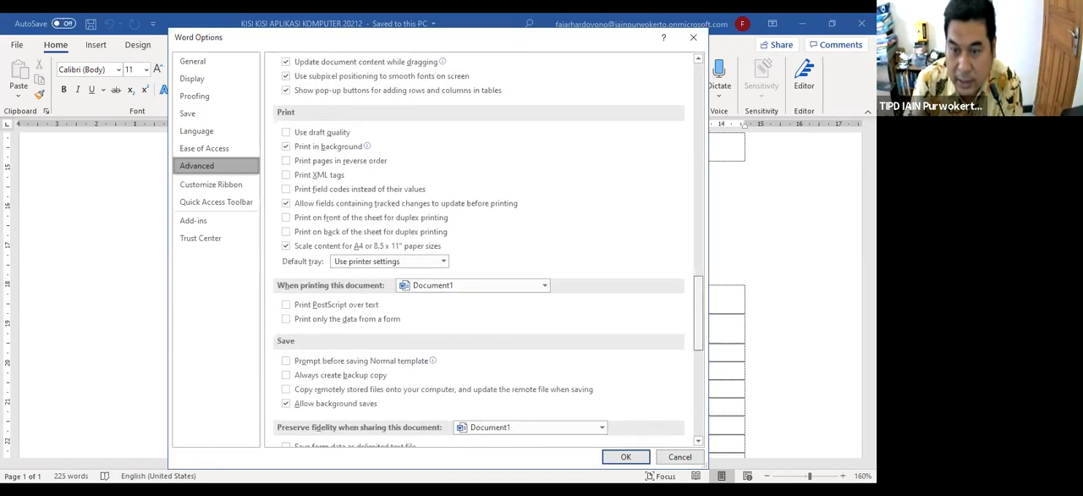
scroll(480, 245, "up", 20)
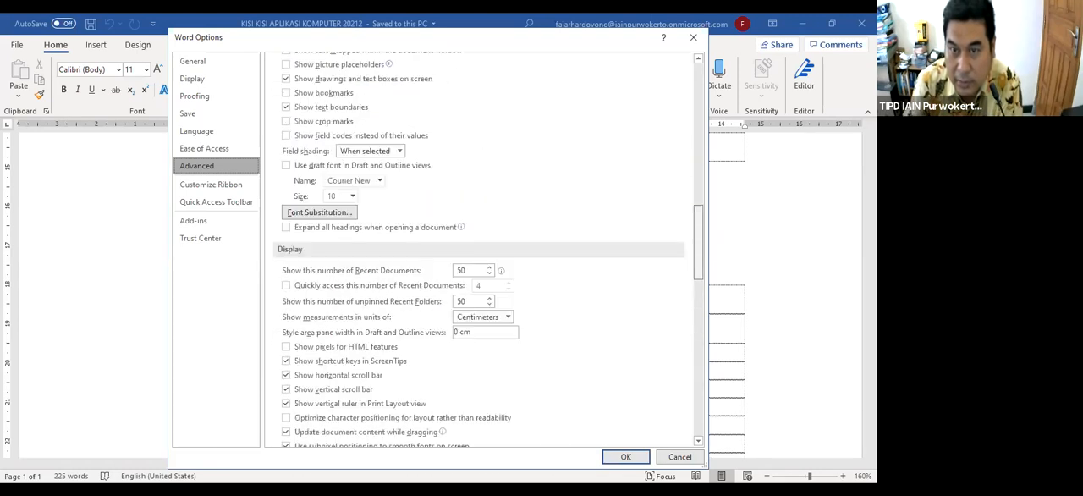
scroll(480, 246, "up", 4)
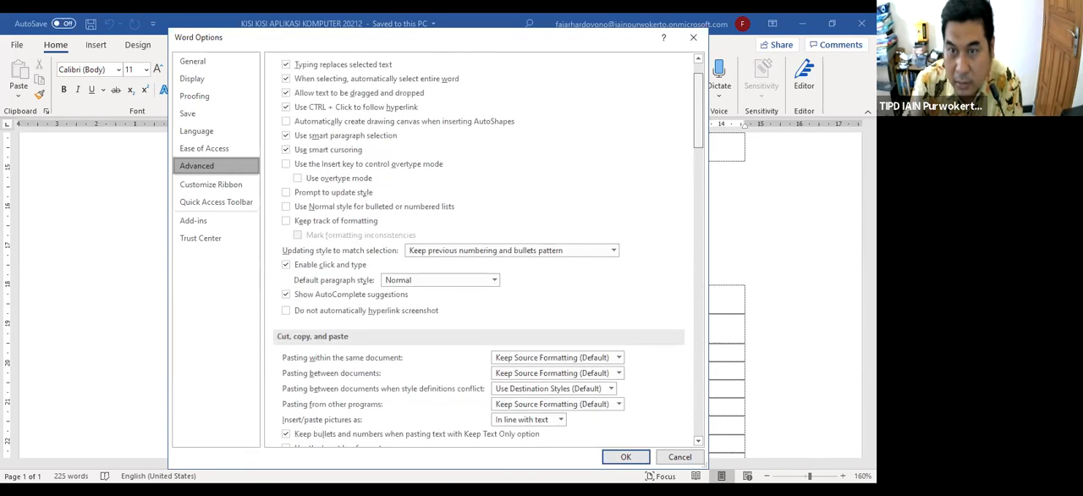
scroll(479, 249, "down", 8)
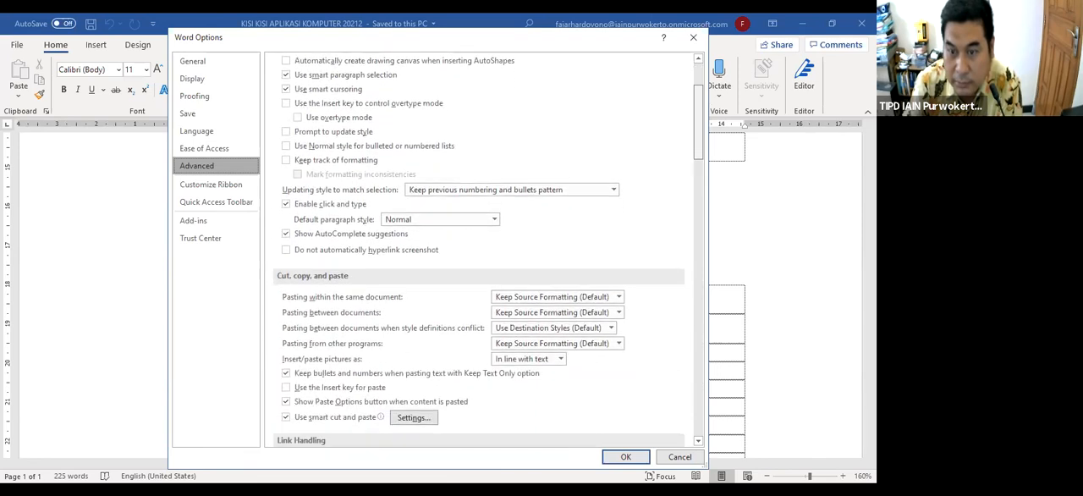
scroll(479, 248, "down", 4)
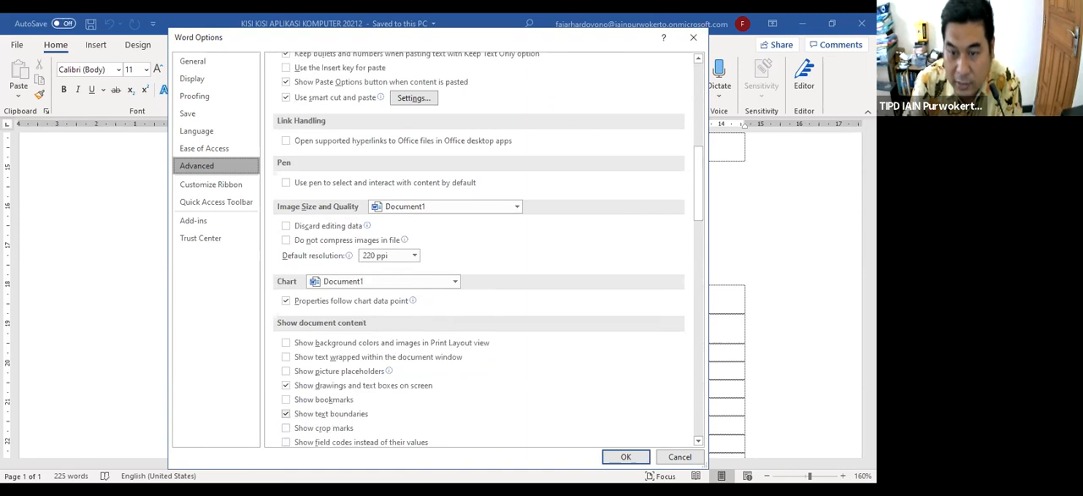
left_click(285, 413)
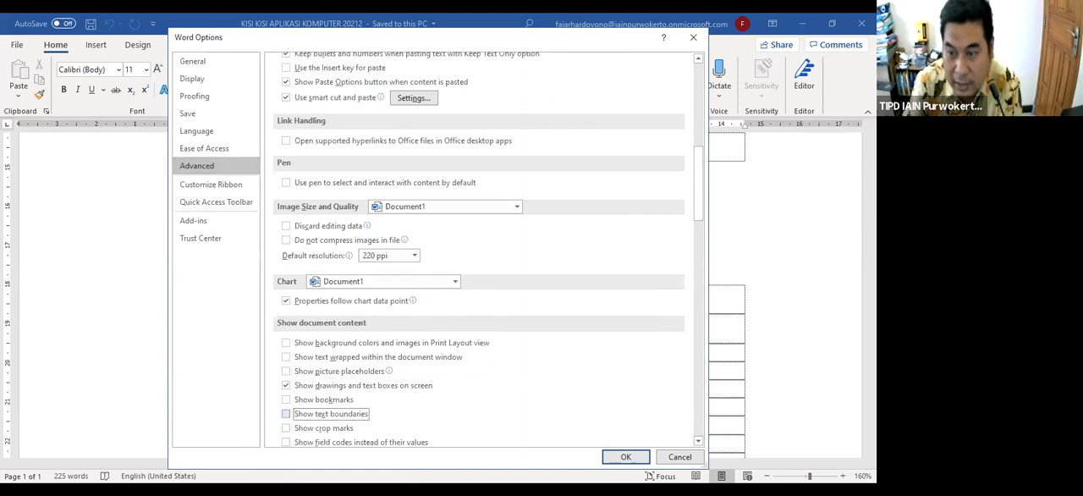
left_click(680, 456)
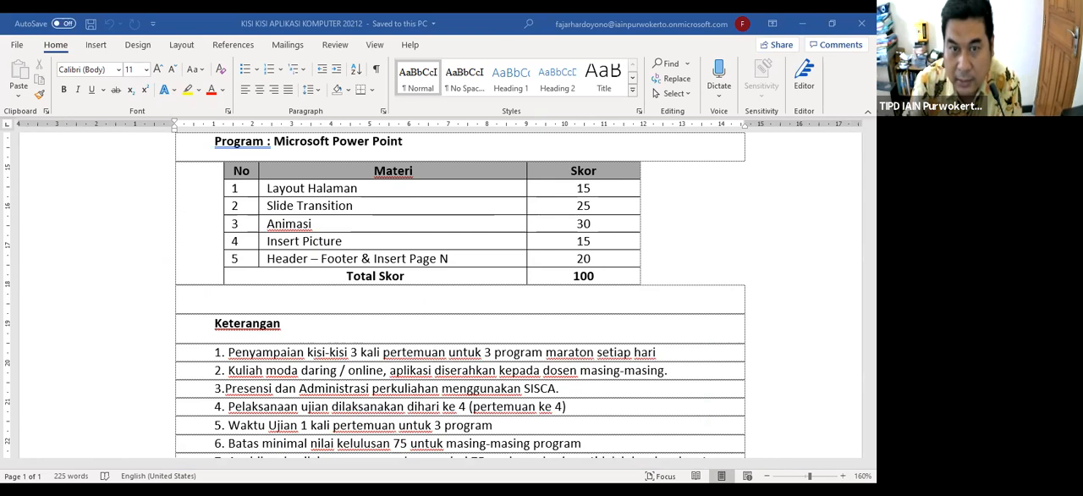
Turn off Show text boundaries in the advanced Word options and apply the change
right_click(15, 44)
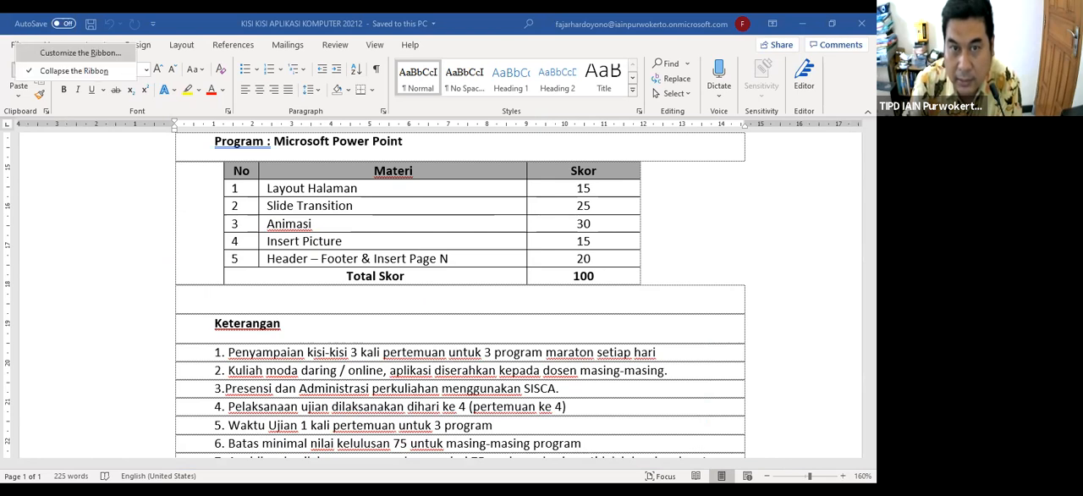
left_click(73, 52)
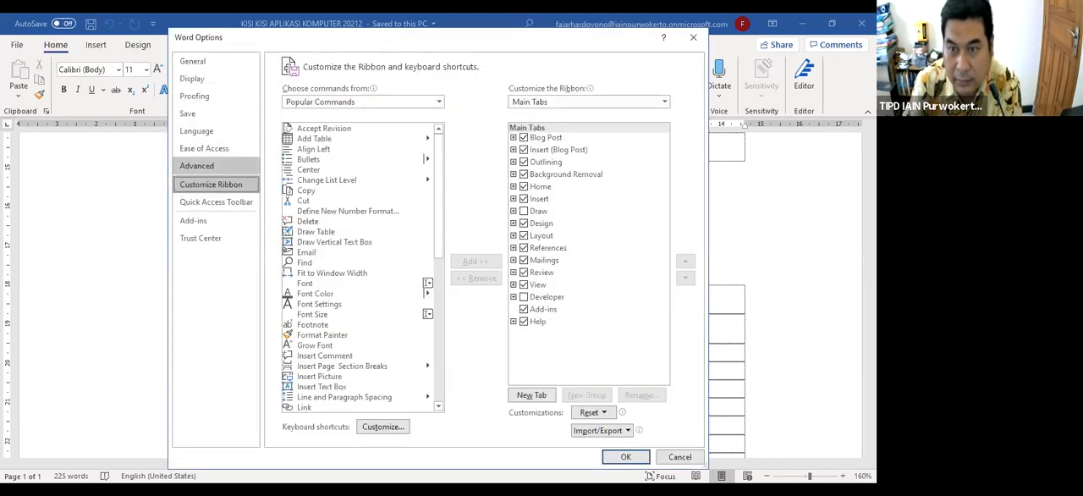
left_click(196, 165)
scroll(478, 253, "down", 10)
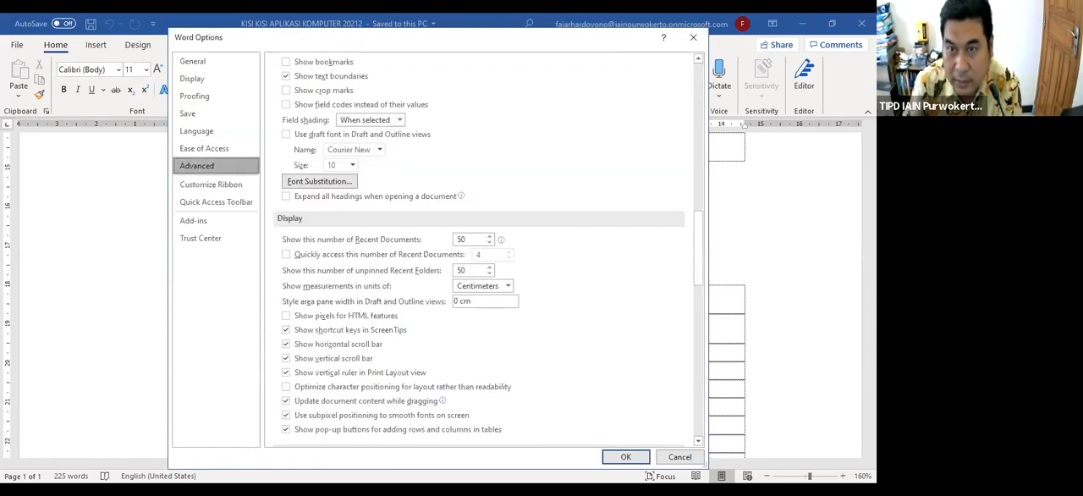
left_click(286, 76)
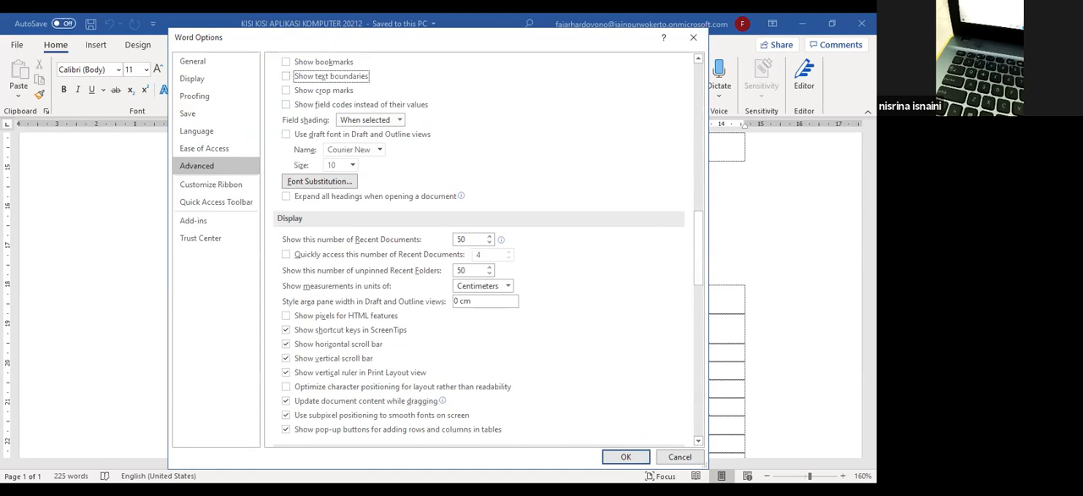
left_click(626, 456)
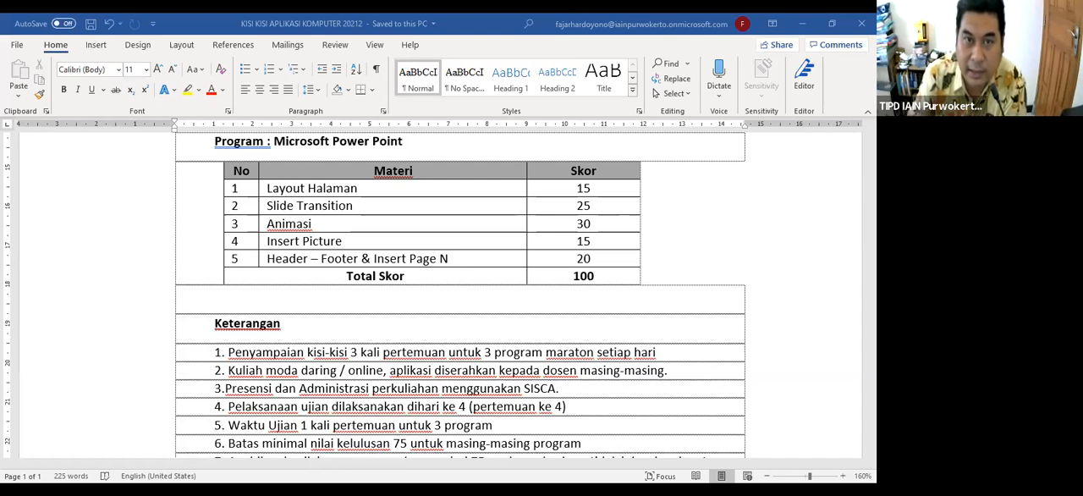
Turn on Show text boundaries in the advanced Word options and apply the change
right_click(22, 48)
left_click(77, 73)
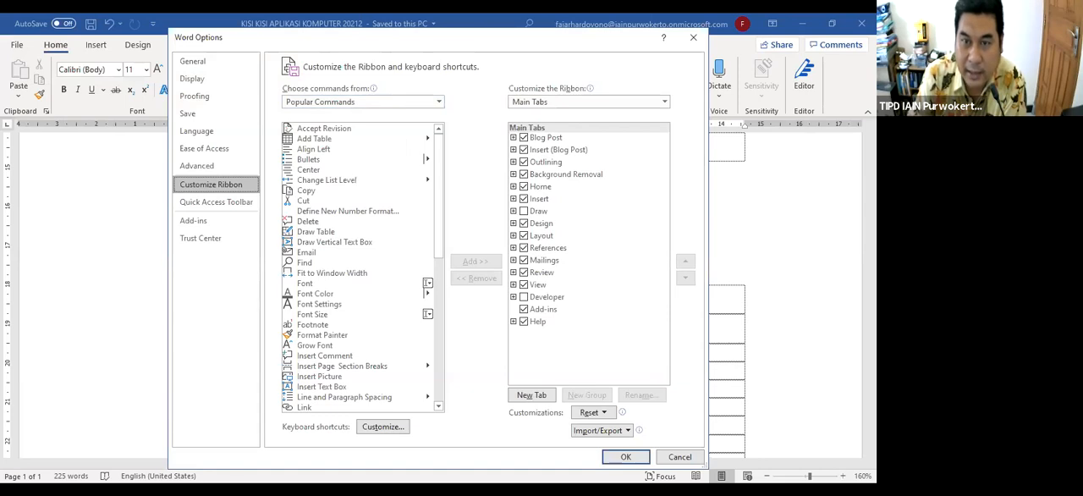
left_click(203, 166)
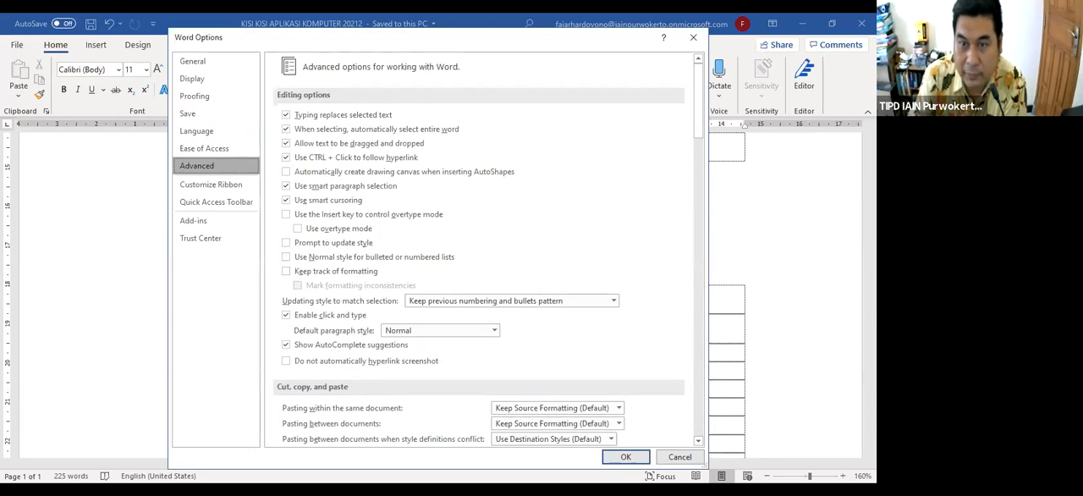
scroll(474, 254, "down", 5)
scroll(478, 250, "down", 9)
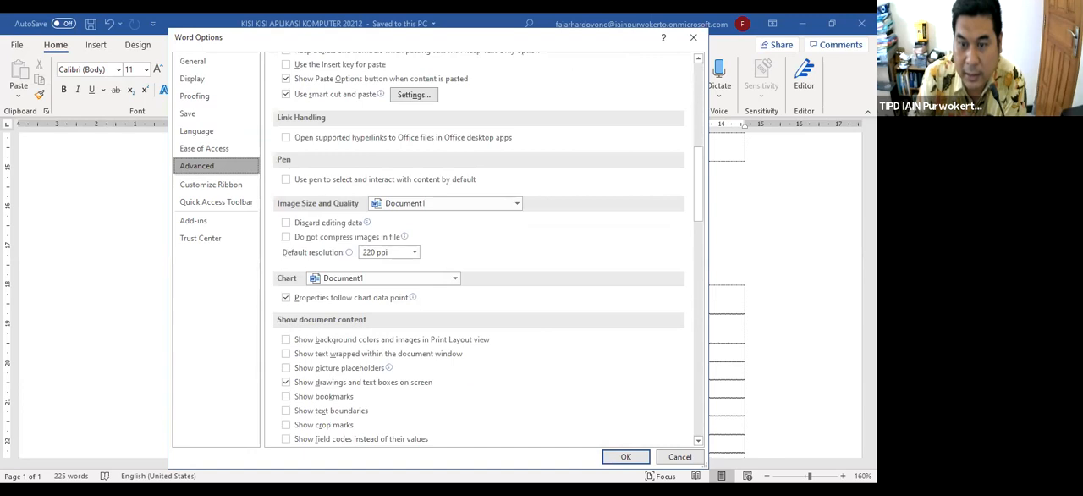
left_click(285, 410)
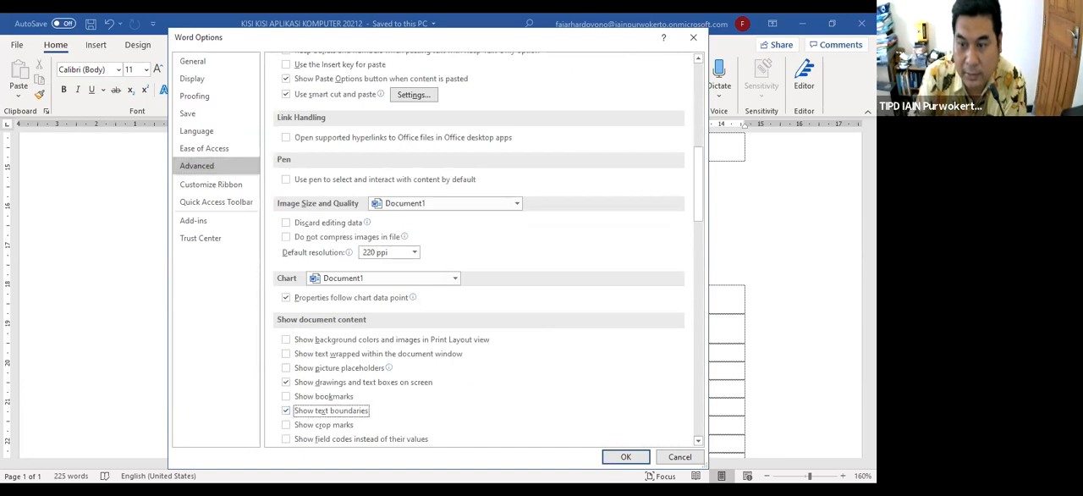
left_click(625, 456)
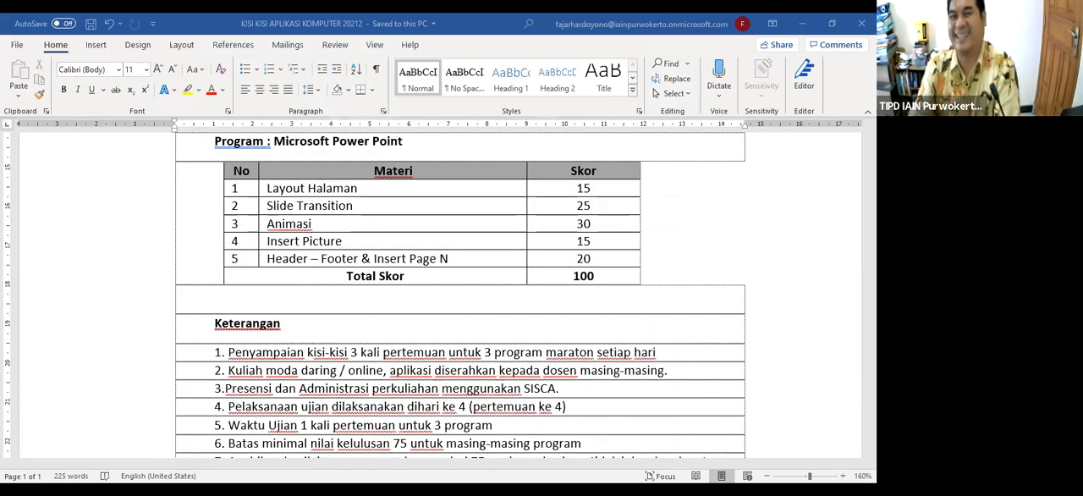
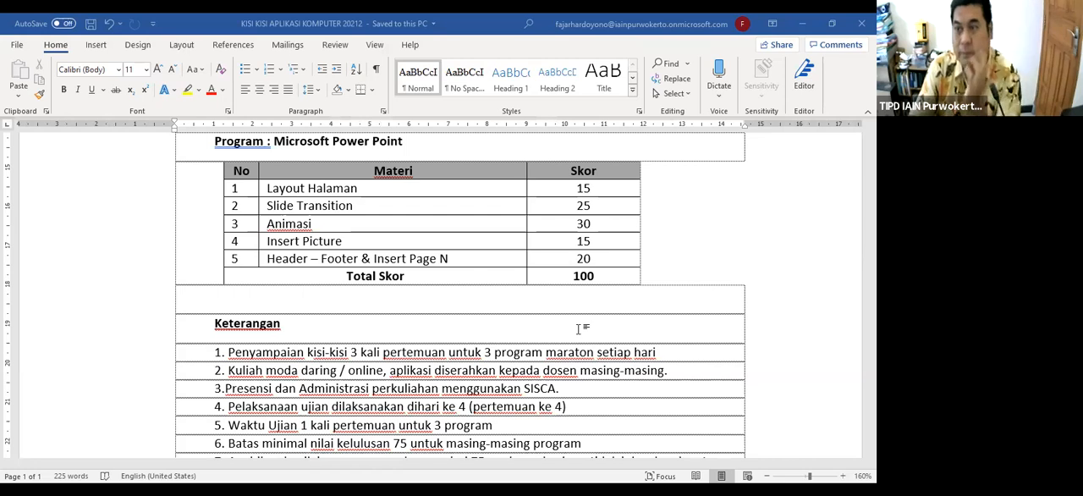
Switch to Excel and create a new blank workbook
key("alt+Tab")
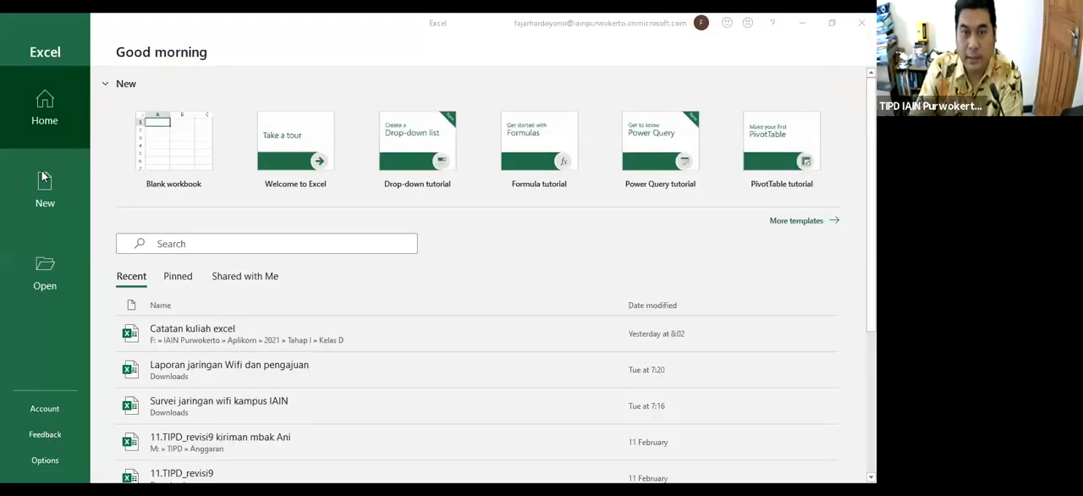
left_click(35, 198)
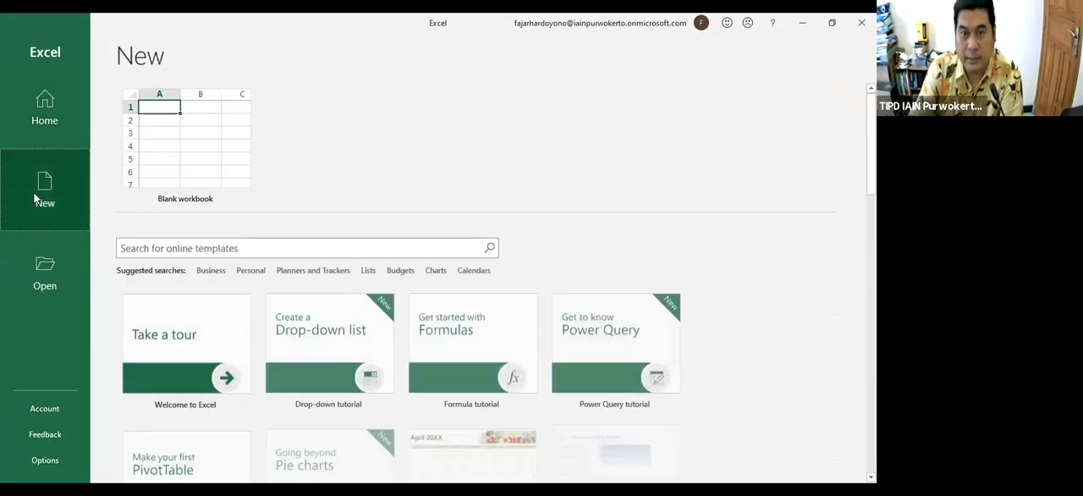
left_click(179, 124)
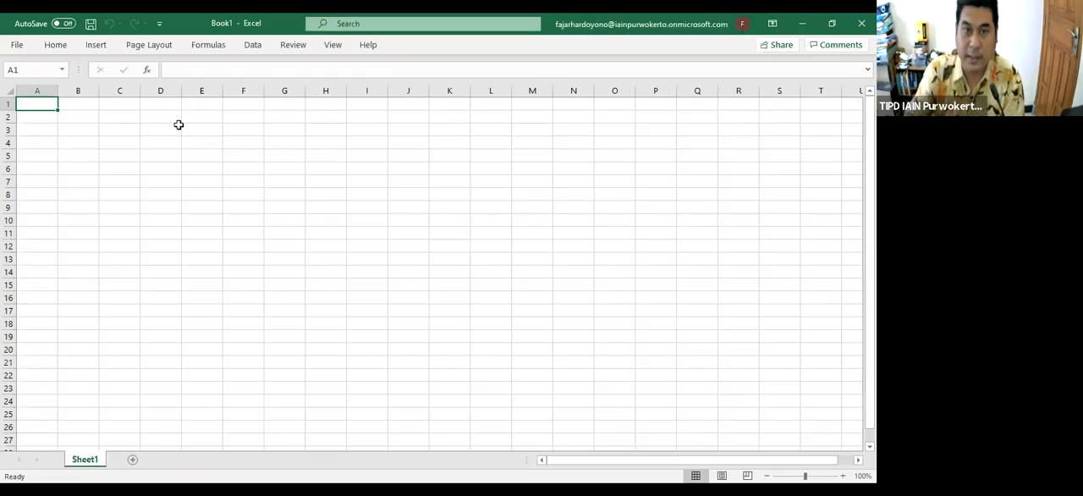
left_click(179, 124)
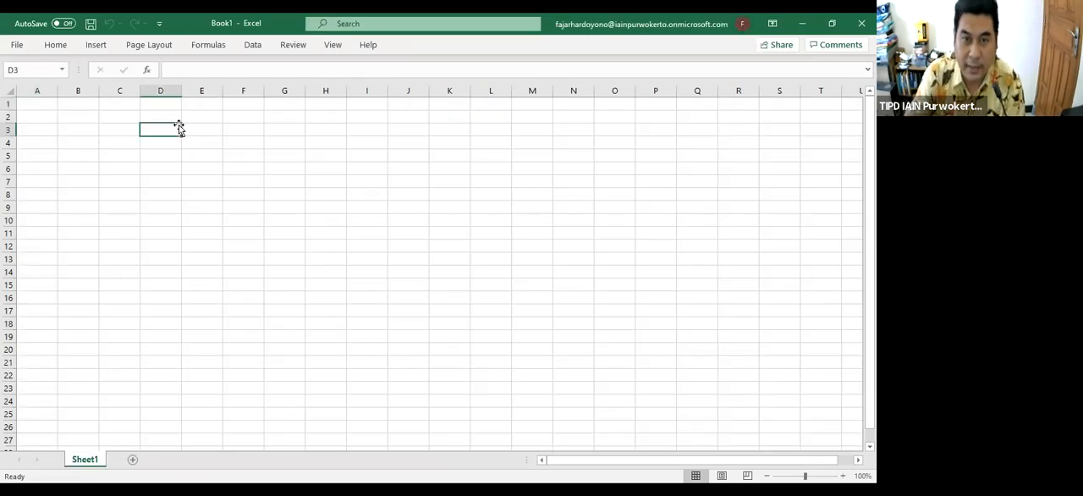
Enter the column headers NAMA in cell B2 and IPK in cell C2
left_click(82, 114)
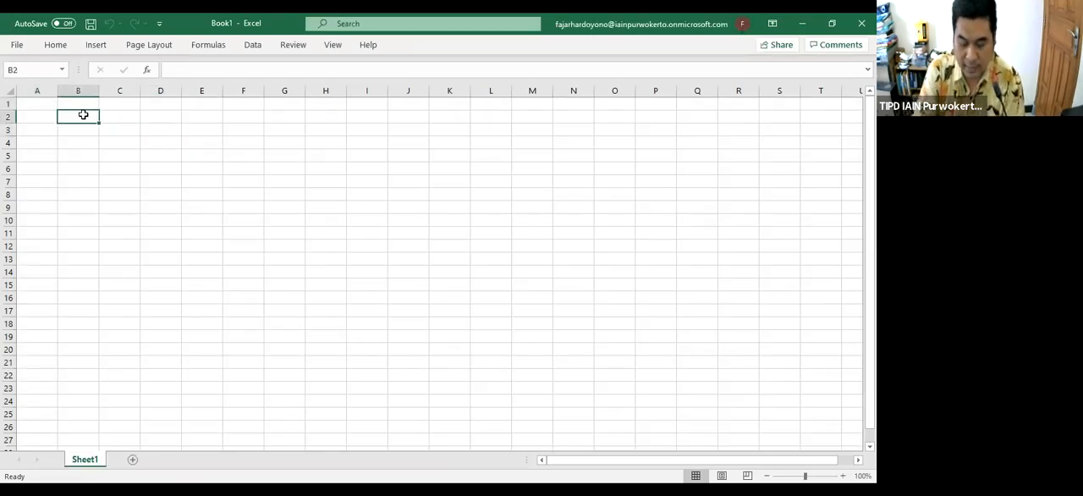
double_click(83, 114)
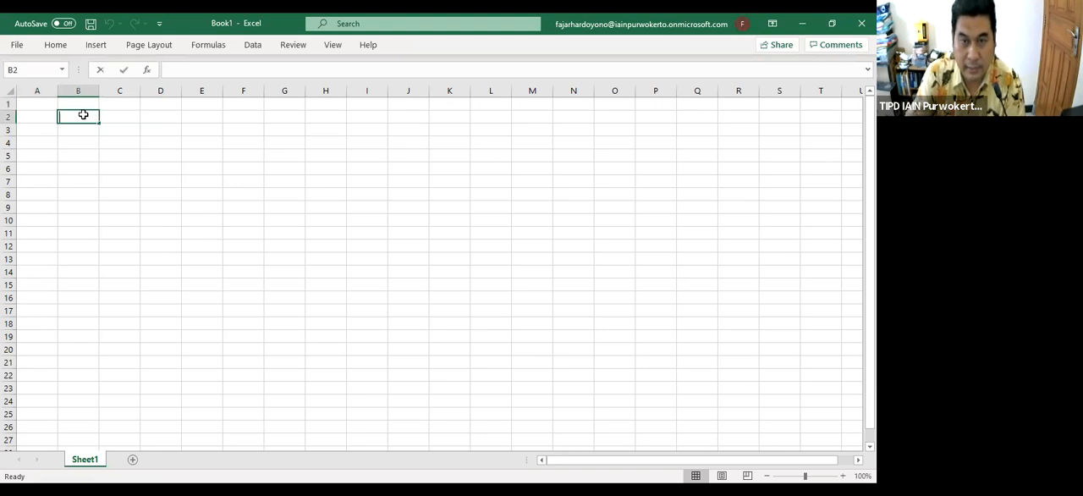
type("NAMA")
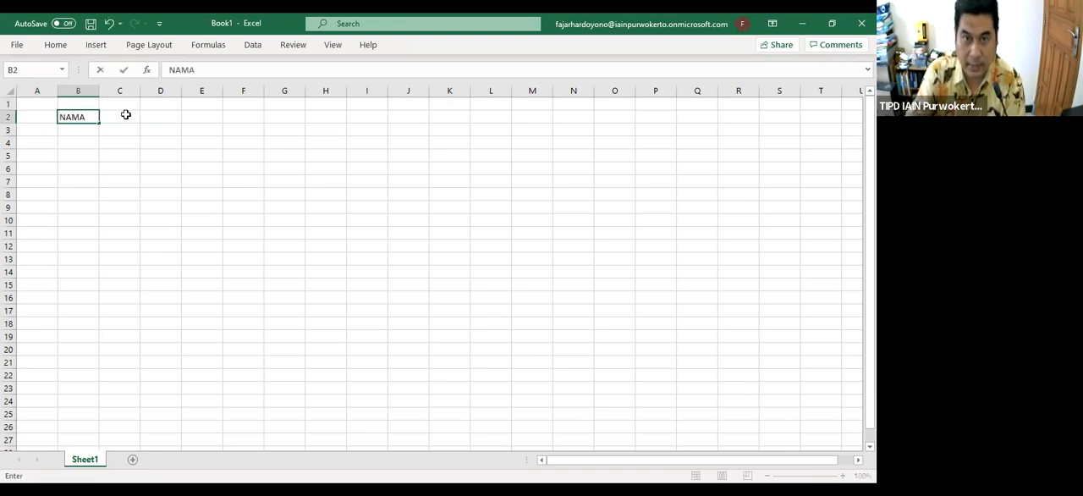
left_click(125, 115)
type("ipk")
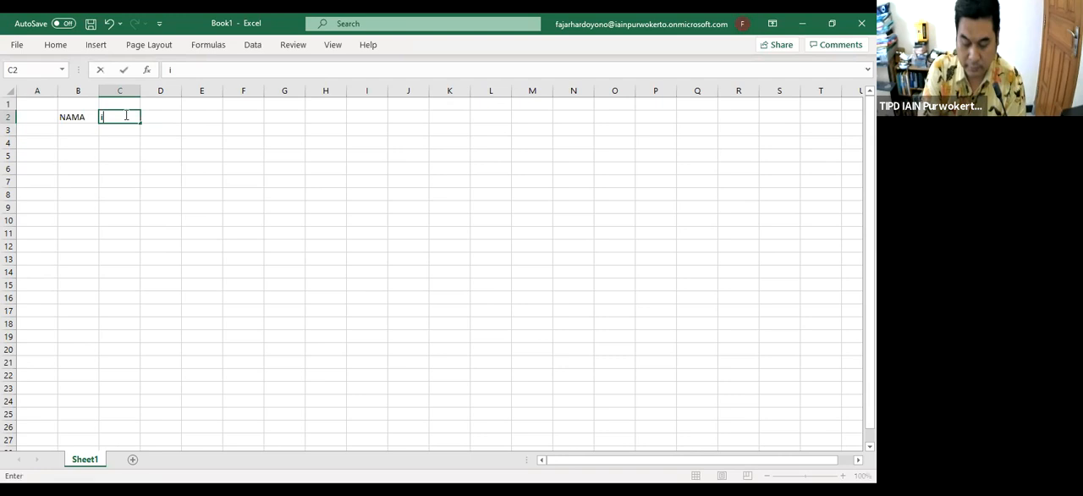
key("BackSpace")
key("BackSpace")
key("BackSpace")
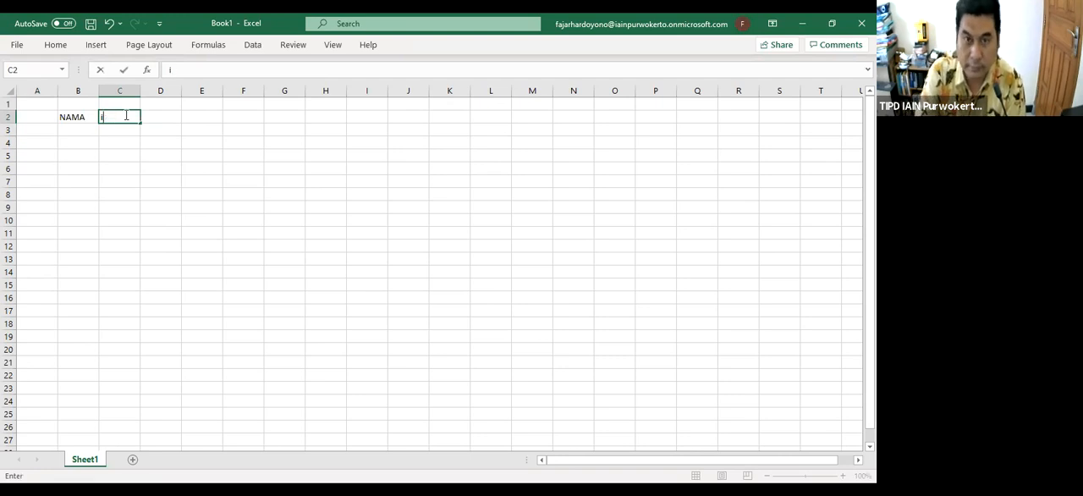
type("IPK")
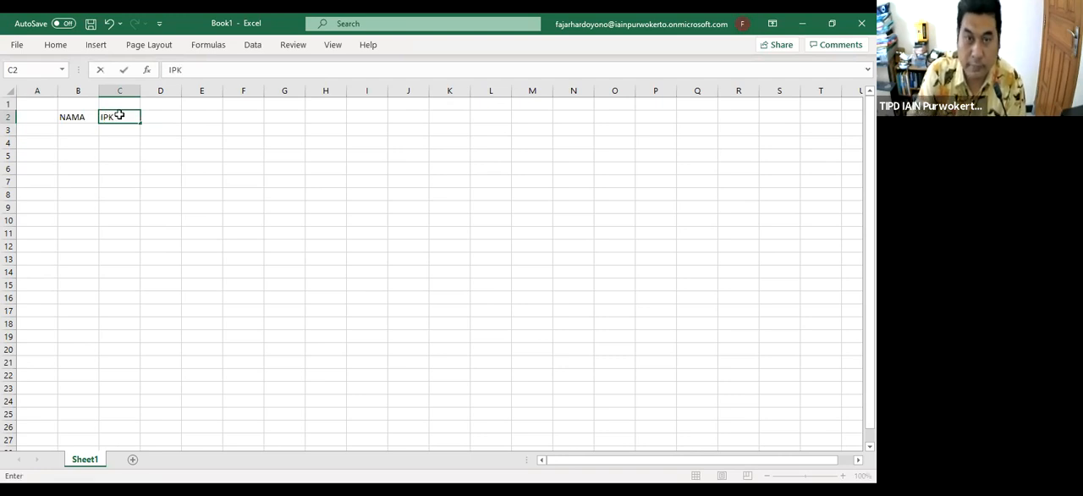
left_click(80, 131)
Enter the column header NOMOR in cell A2
left_click(46, 115)
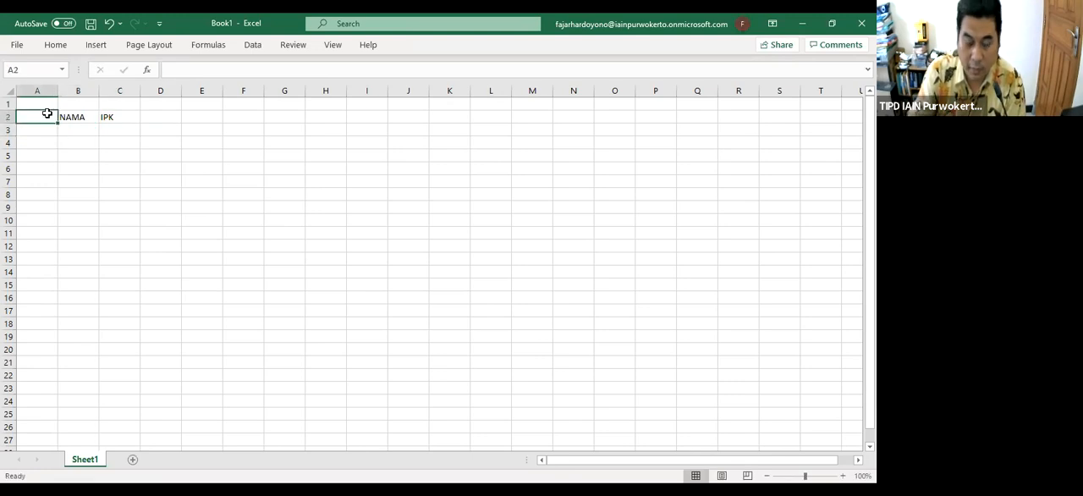
type("n")
key("BackSpace")
type("NOMOR")
left_click(49, 116)
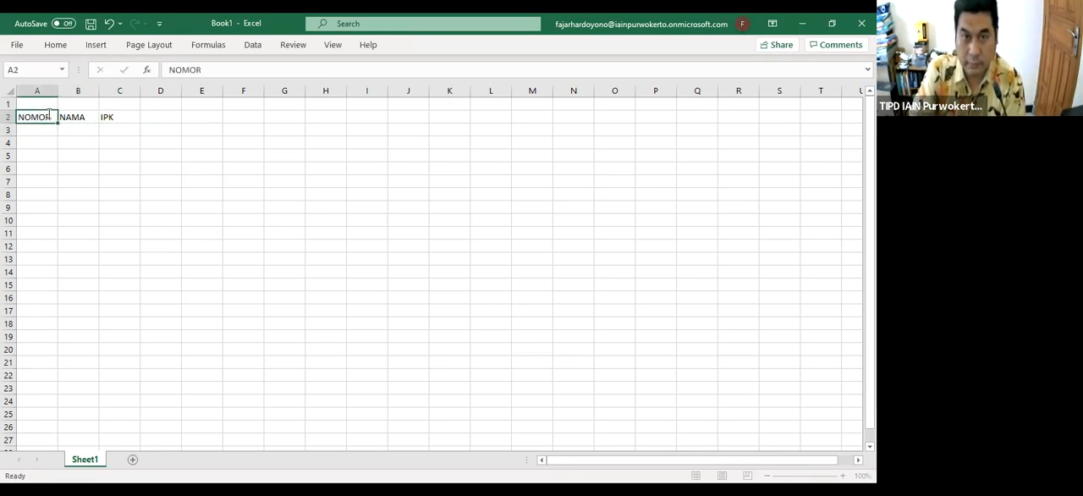
key("Return")
Number the rows from 1 to 10 in A3:A12 by entering 1 and 2 and filling the series down
type("1")
key("Return")
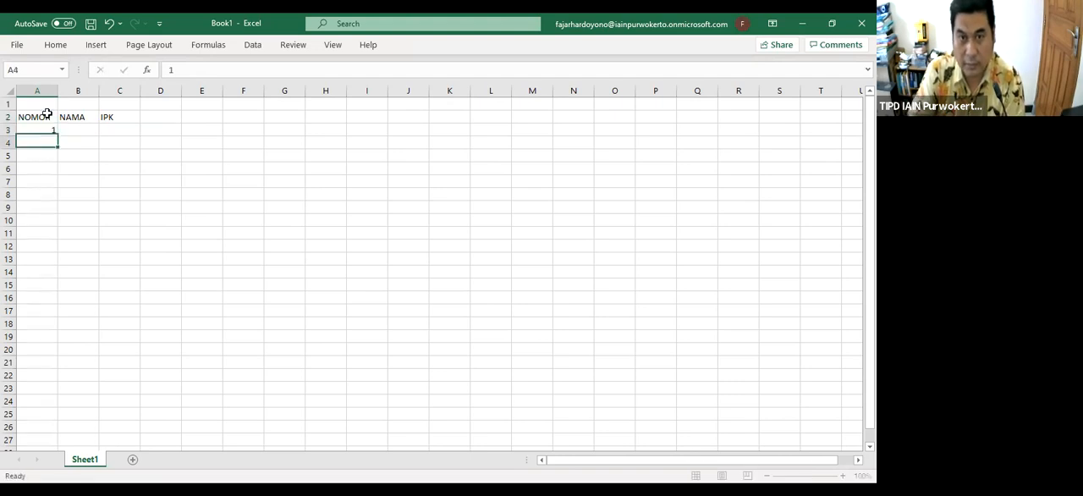
type("2")
key("Return")
left_click(44, 130)
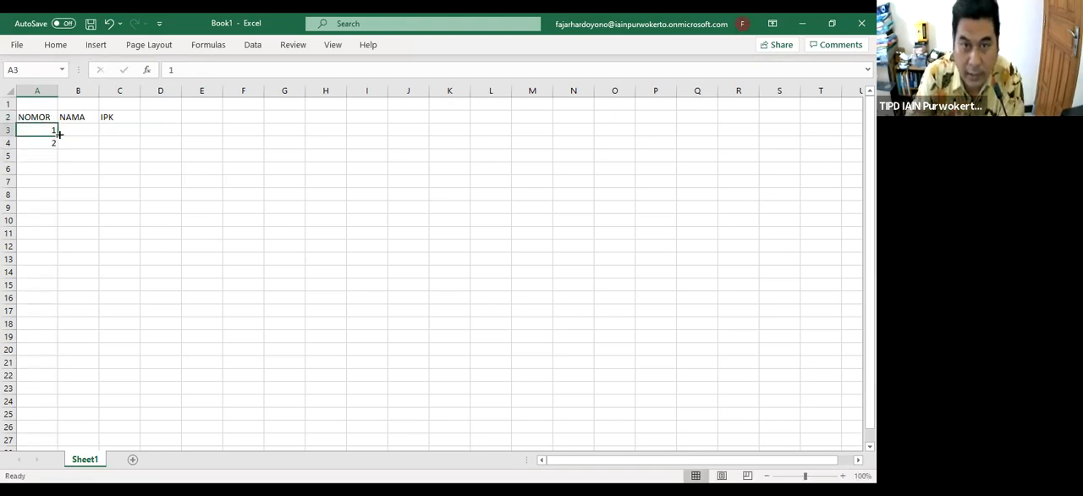
left_click_drag(42, 134, 61, 253)
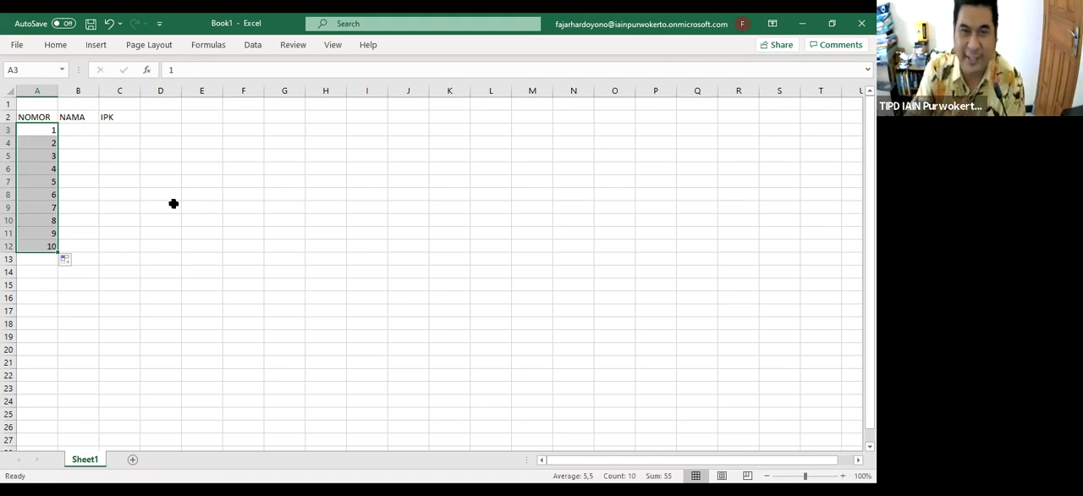
Enter the first person's name in capital letters in cell B3
left_click(92, 130)
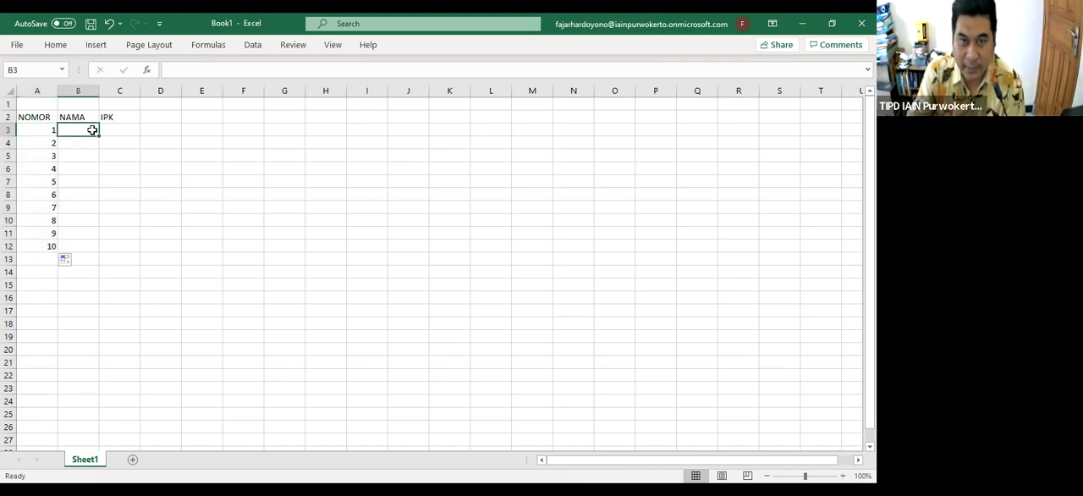
type("adi")
key("Return")
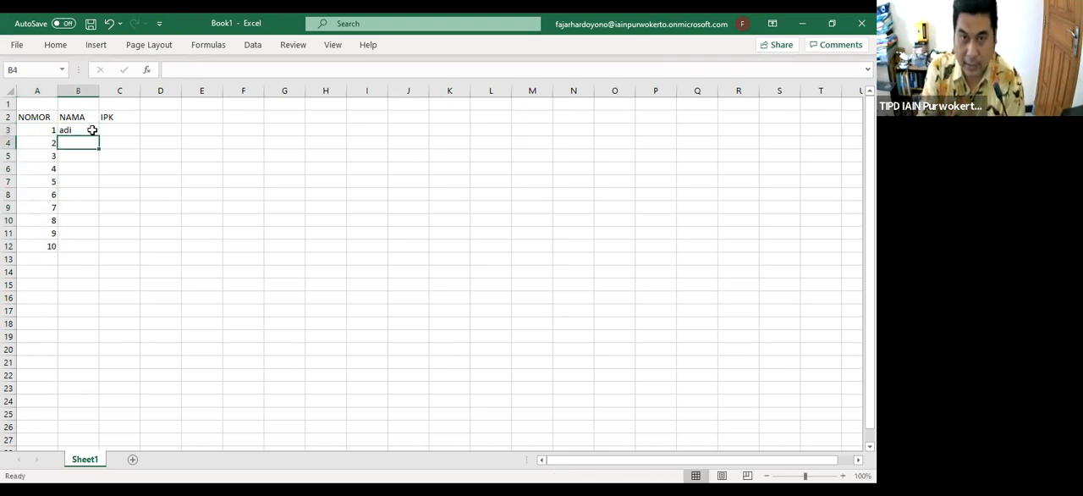
left_click(92, 129)
key("BackSpace")
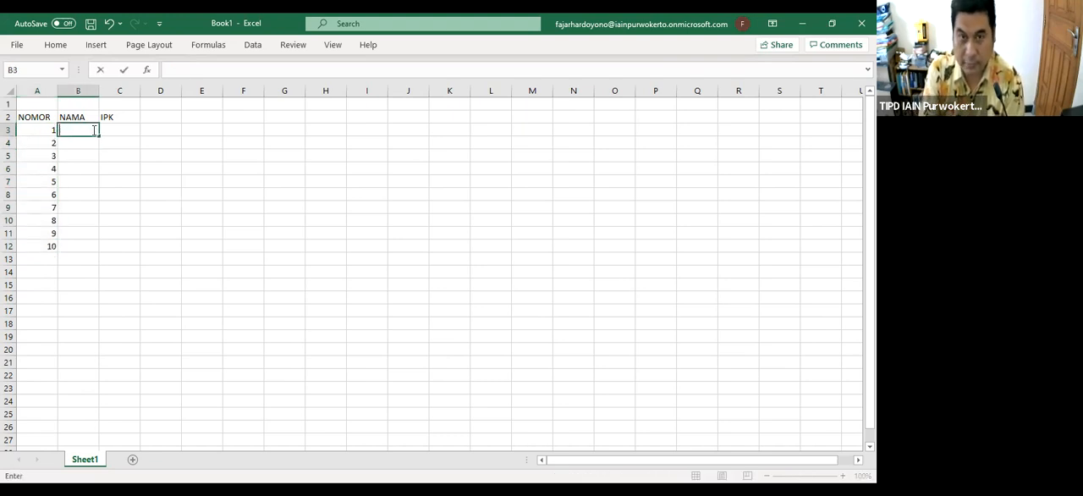
type("ADI")
key("Return")
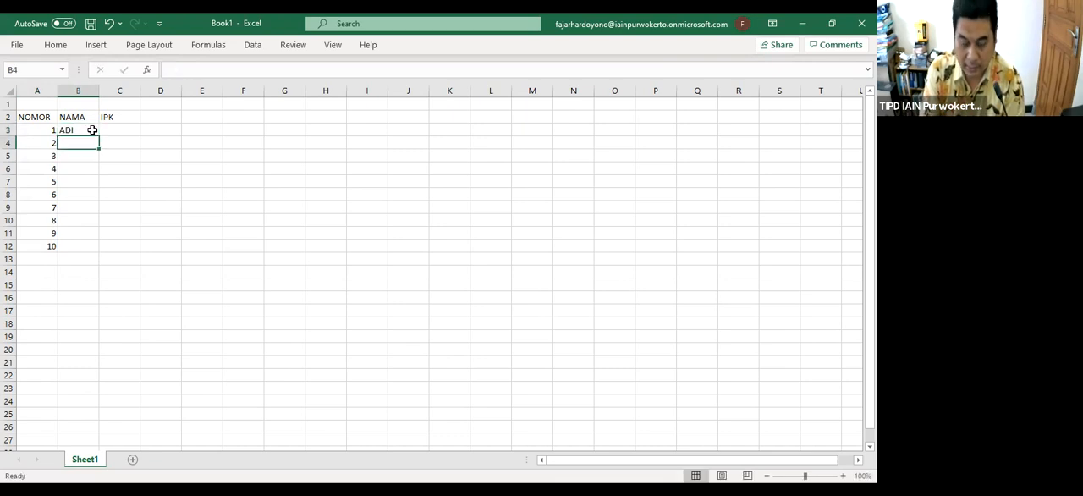
Enter the names of the second to fifth persons in capitals in cells B4 to B7
type("BUDI")
key("Return")
type("CICI")
key("Return")
type("DIDI")
key("Return")
type("ENDAH")
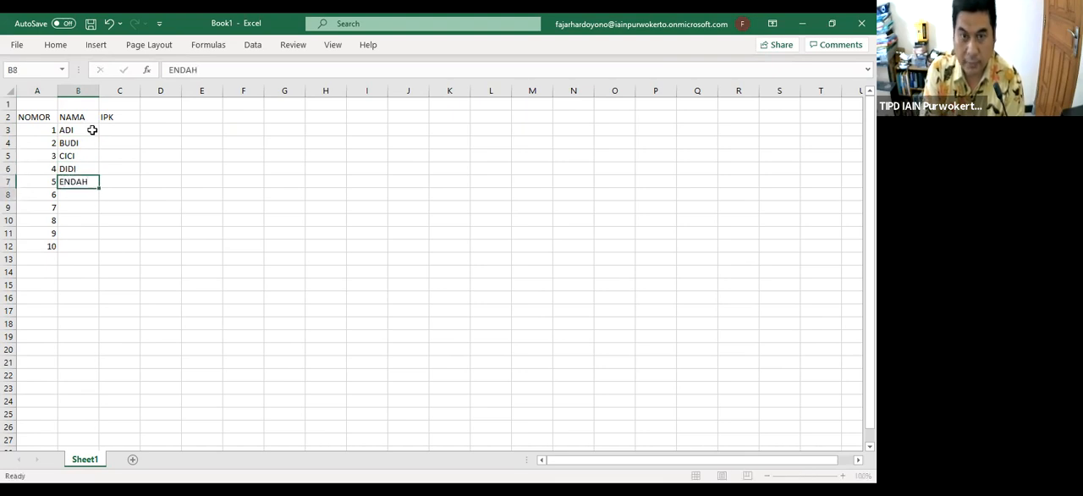
key("Return")
Enter the sixth person's name in cell B8 without a stray backslash
type("FARAH\\")
key("Return")
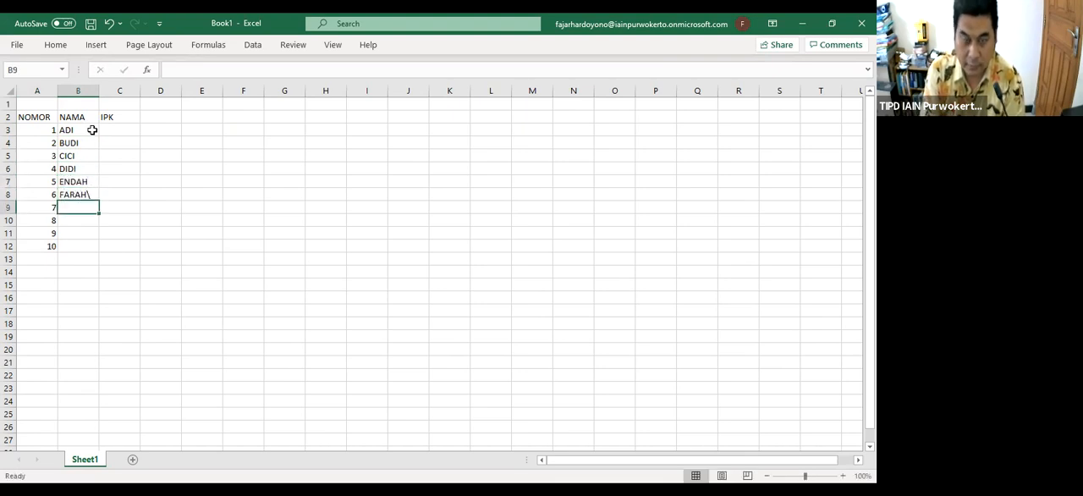
key("Up")
key("BackSpace")
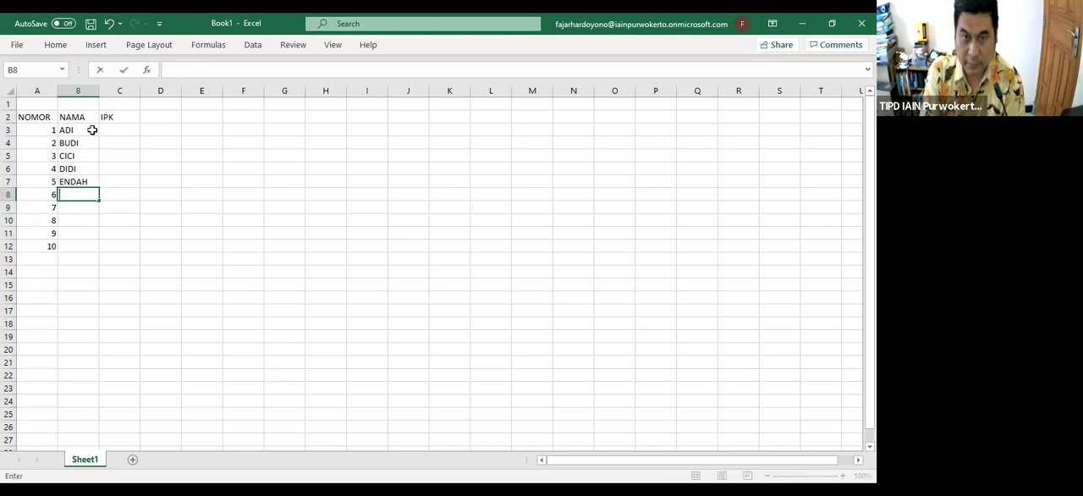
type("FARAH")
key("Return")
Enter the names of the seventh to tenth persons in capitals in cells B9 to B12
type("GOG")
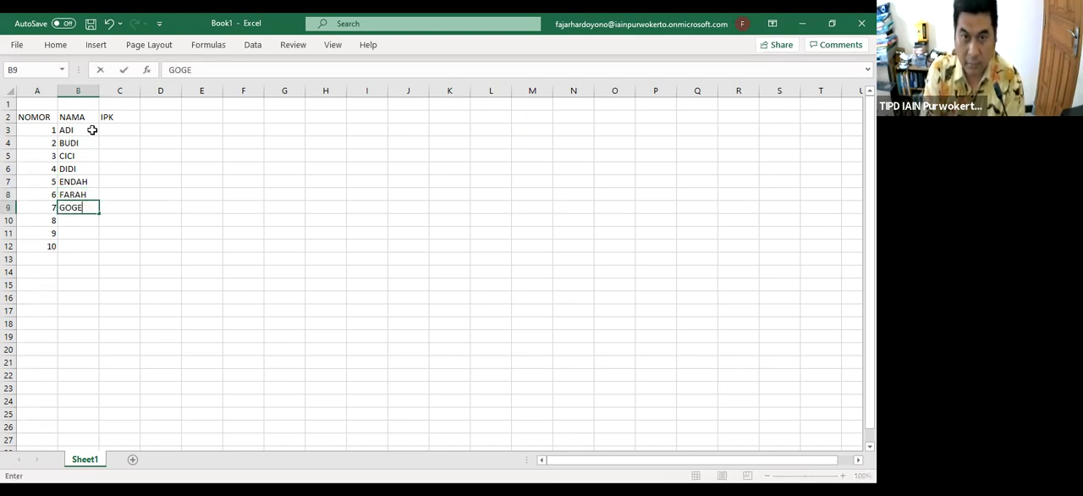
type("ON")
key("Return")
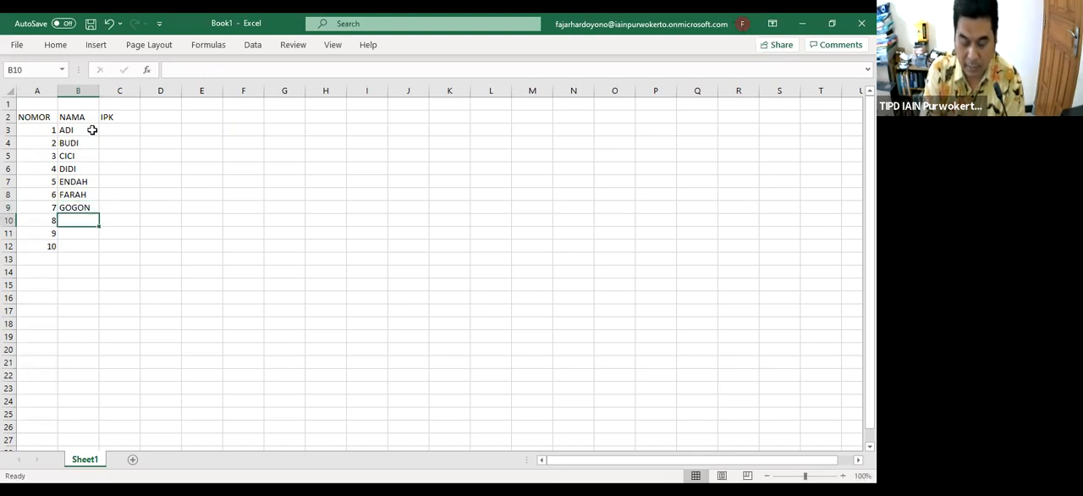
type("HENDRA")
key("Return")
type("I")
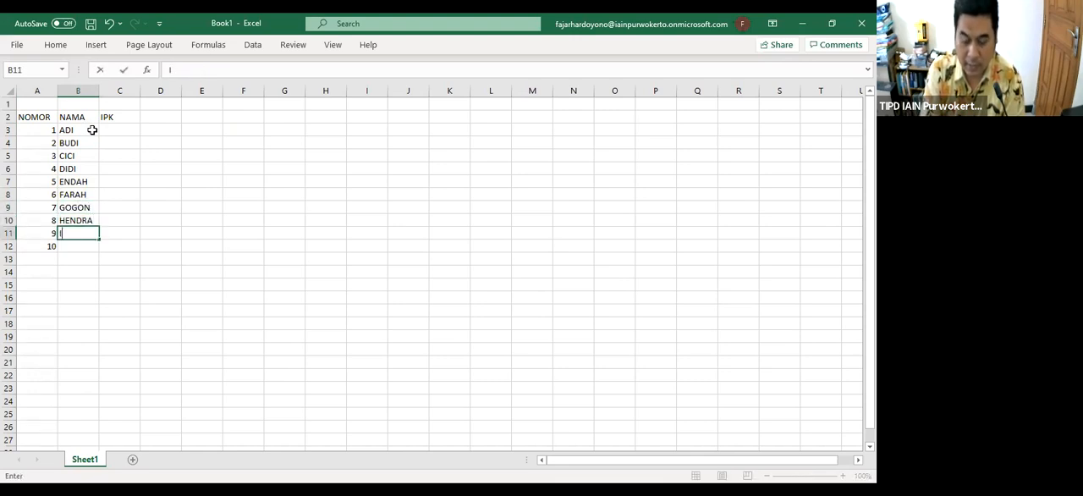
type("KA")
key("Return")
type("JOKO")
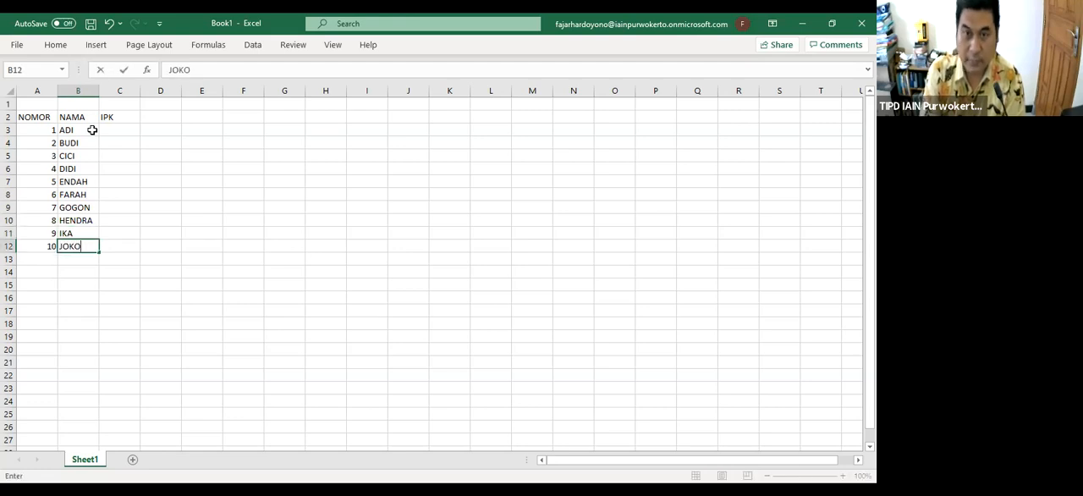
key("Tab")
Enter the IPK values 3,81, 2,85, 3,65, 3,25 and 3,45 in cells C3 to C7
key("Up")
key("Up")
key("Up")
key("Up")
key("Up")
key("Up")
key("Up")
key("Up")
key("Up")
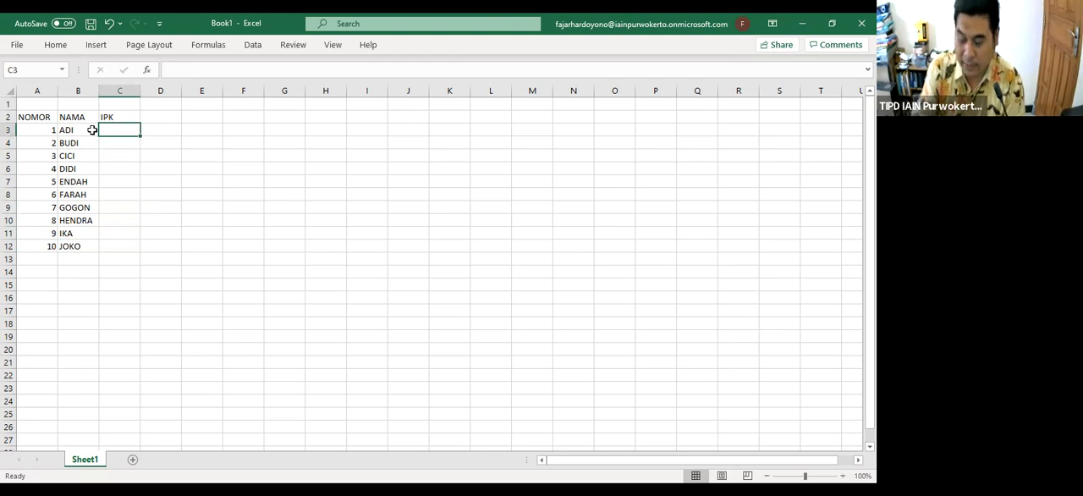
type("3,81")
key("Return")
type("2,85")
key("Return")
type("3,65")
key("Return")
type("3,25")
key("Return")
type("3,45")
key("Return")
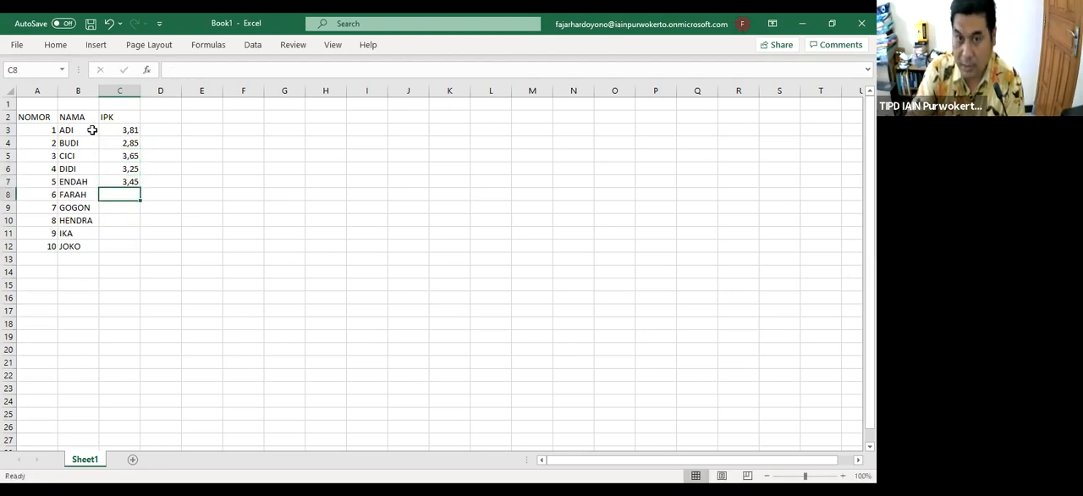
Enter the IPK values 2,9, 2,86, 3,2, 2,85 and 2,65 in cells C8 to C12
type("2,9")
key("Return")
type("2,86")
key("Return")
type("3,2")
key("Return")
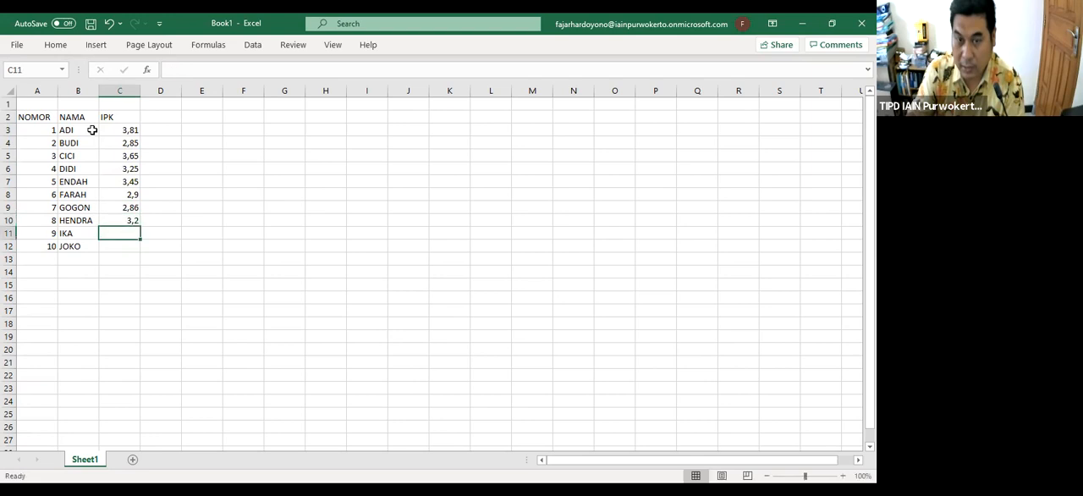
type("2,85")
key("Return")
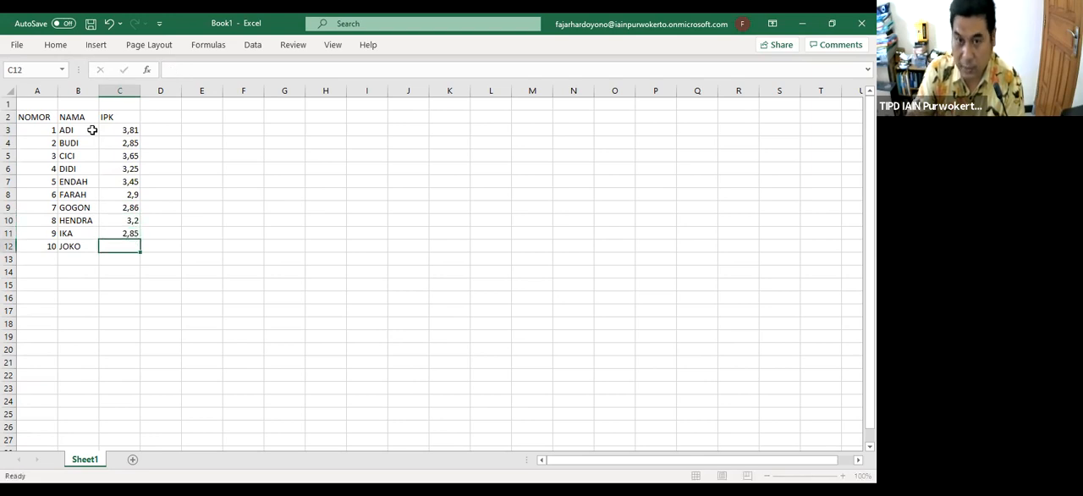
type("2,65")
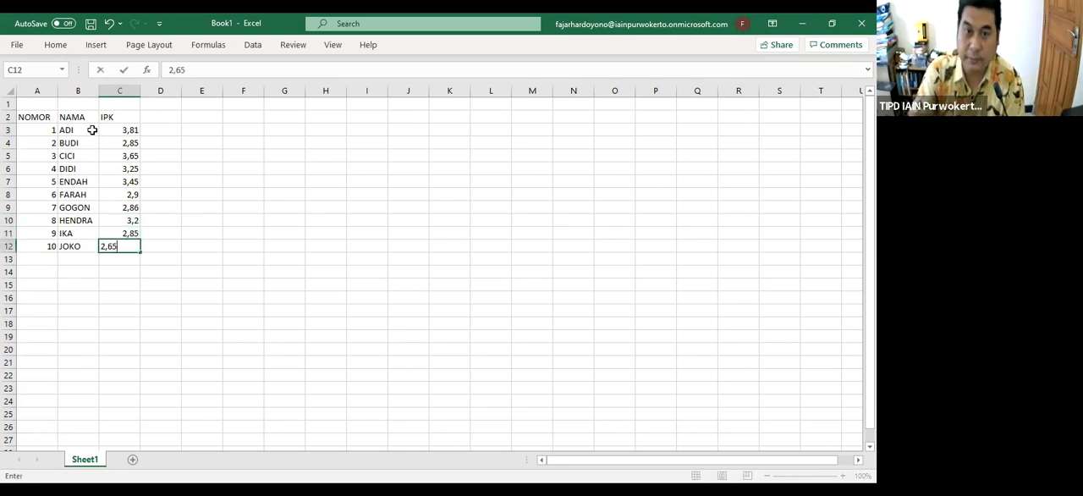
key("Tab")
Enter the heading PARAMETER STATISTIK in cell E2, beside the IPK table
left_click_drag(45, 118, 149, 260)
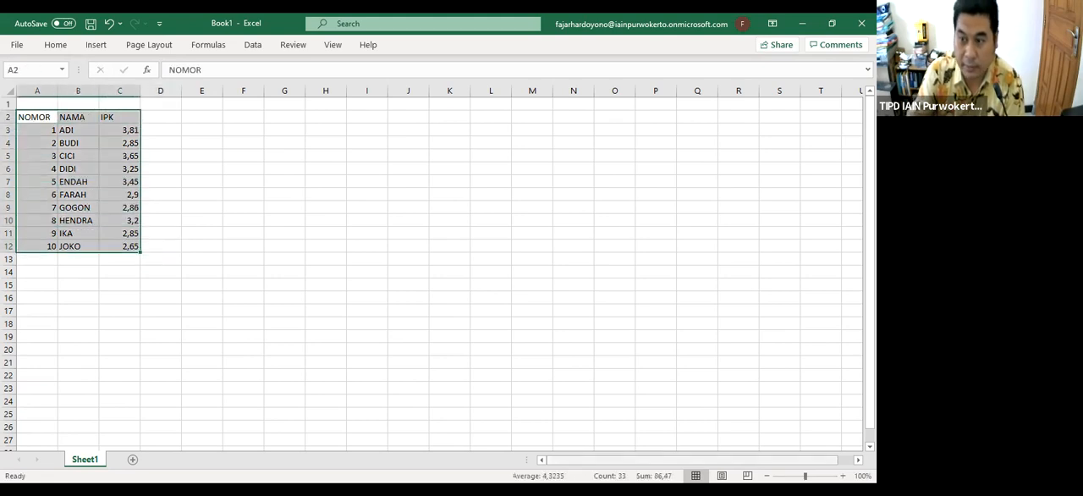
left_click(842, 475)
left_click(842, 476)
left_click(842, 475)
left_click(842, 475)
left_click(843, 476)
left_click(386, 232)
scroll(338, 250, "down", 1)
scroll(341, 246, "up", 1)
left_click(312, 149)
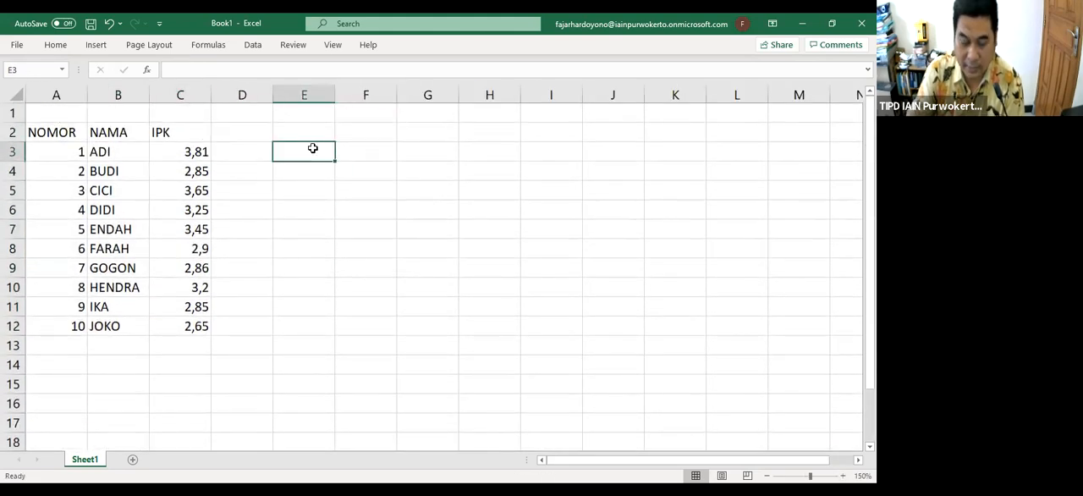
key("Up")
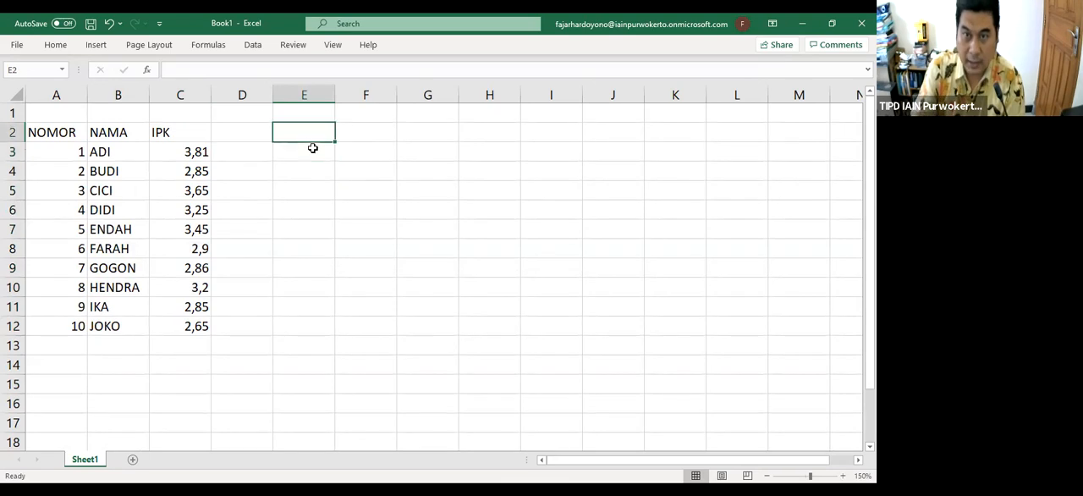
type("R")
key("BackSpace")
type("PARA")
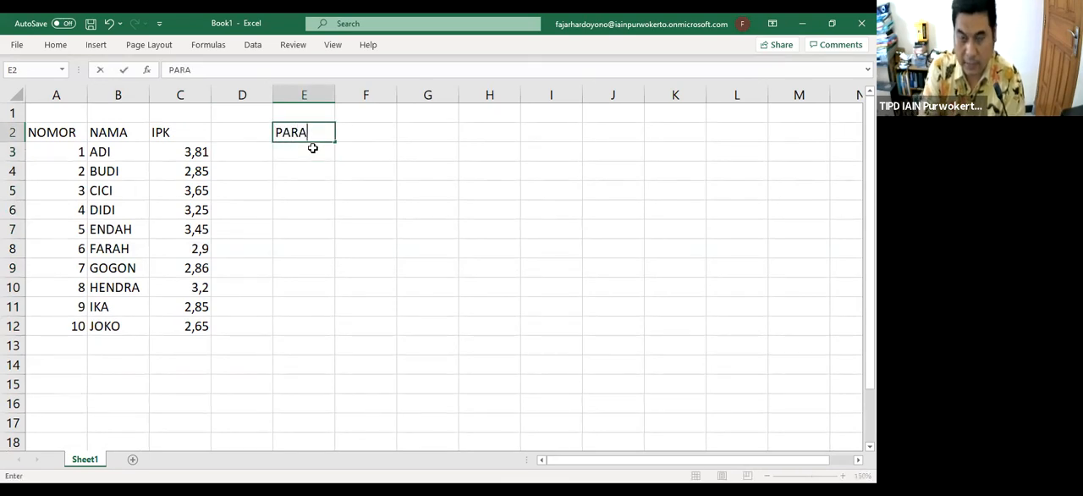
type("METER STATIS")
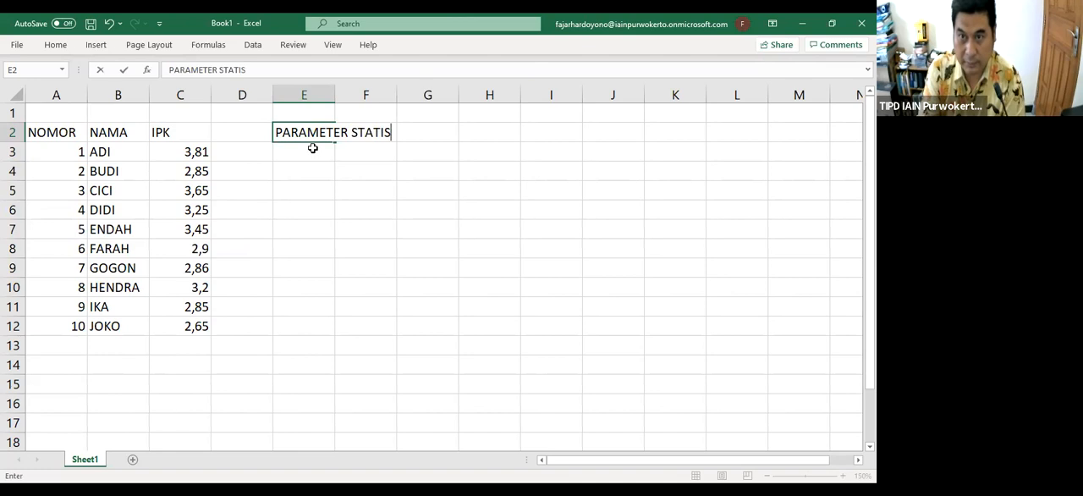
key("BackSpace")
type("STIK")
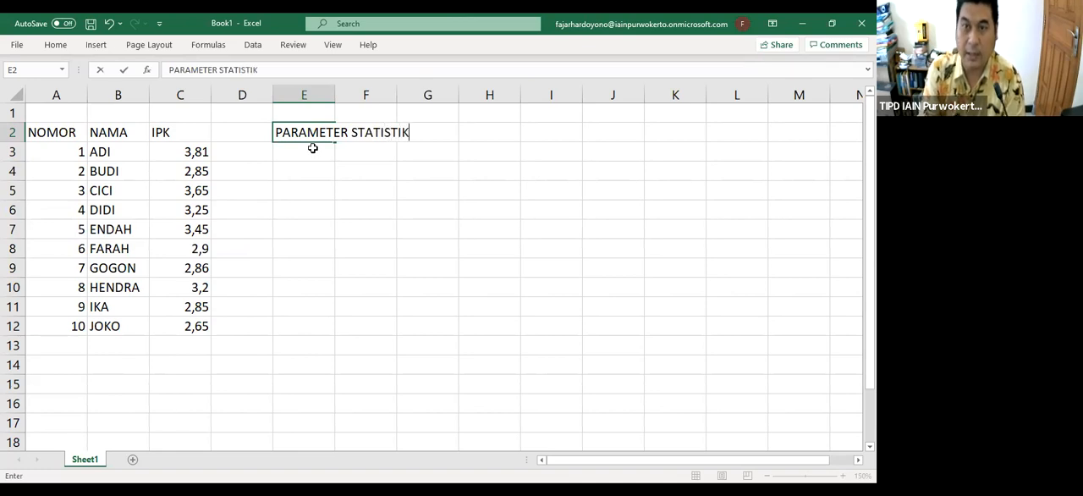
key("Return")
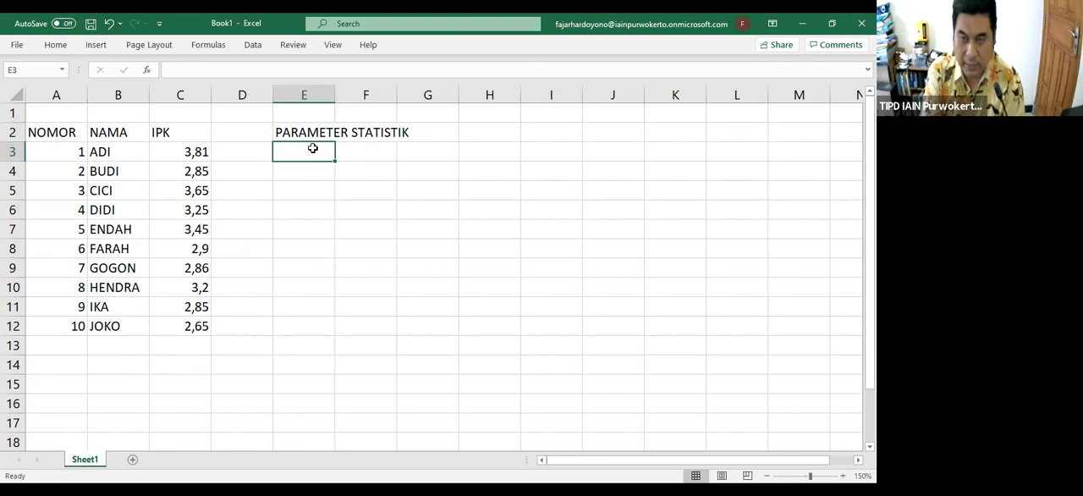
Enter the label RERATA in cell E3 under the statistics heading
type("nor")
key("BackSpace")
key("BackSpace")
key("BackSpace")
type("RET")
key("BackSpace")
type("R")
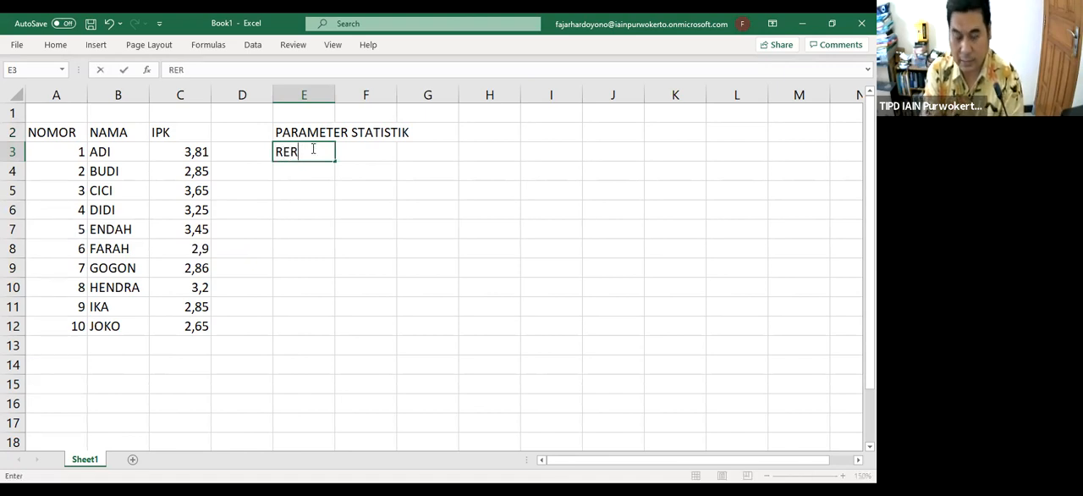
type("ATA")
key("Tab")
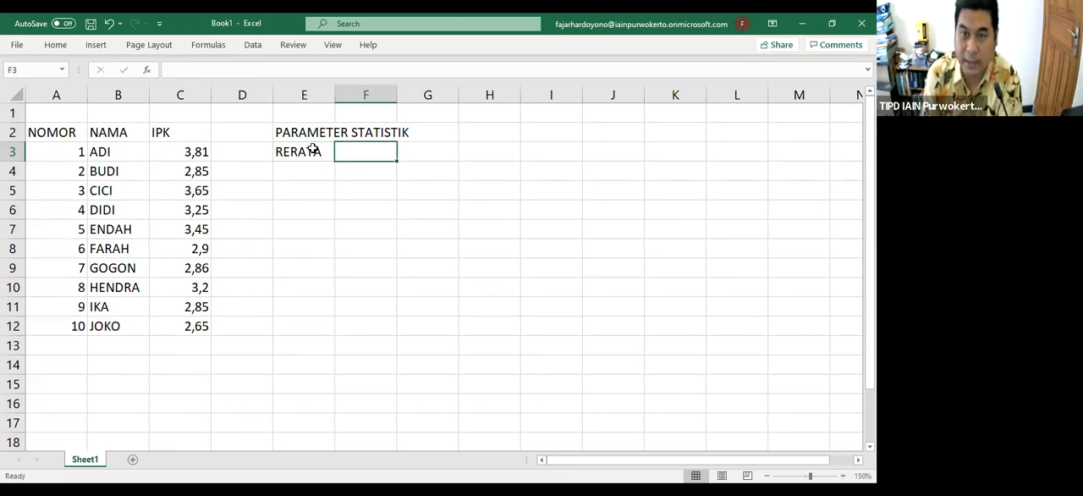
Calculate the mean of the IPK values C3:C12 in cell F3 with the AVERAGE function
left_click(240, 71)
type("=")
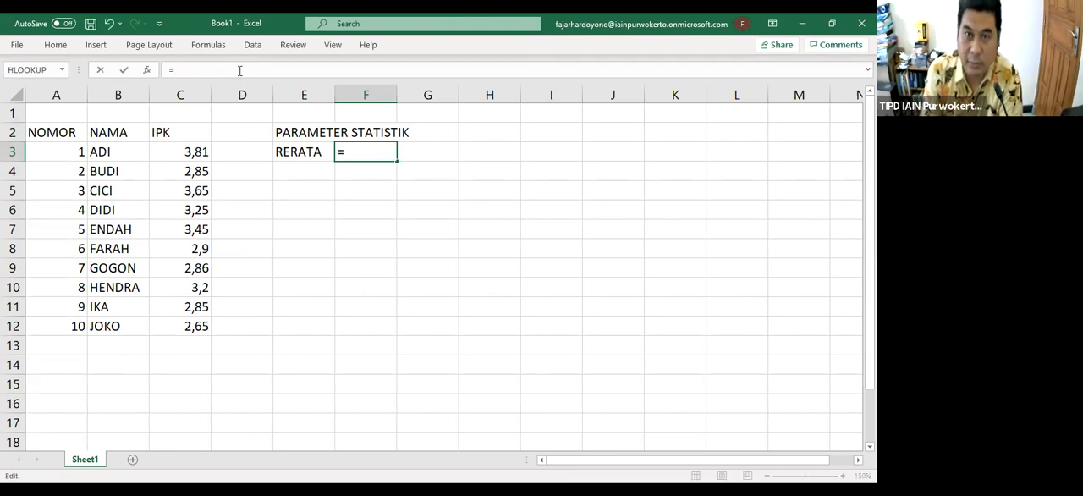
type("A")
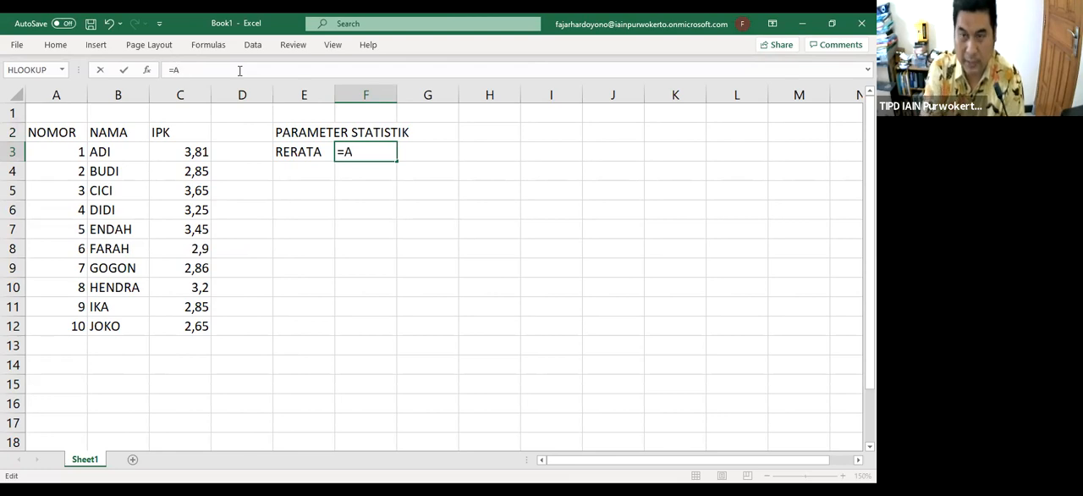
type("VERAGE")
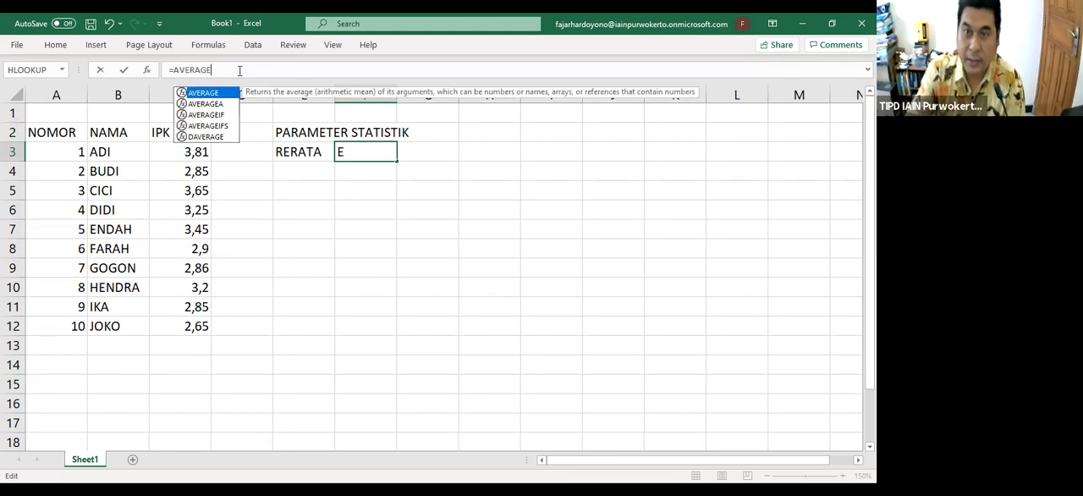
type("(")
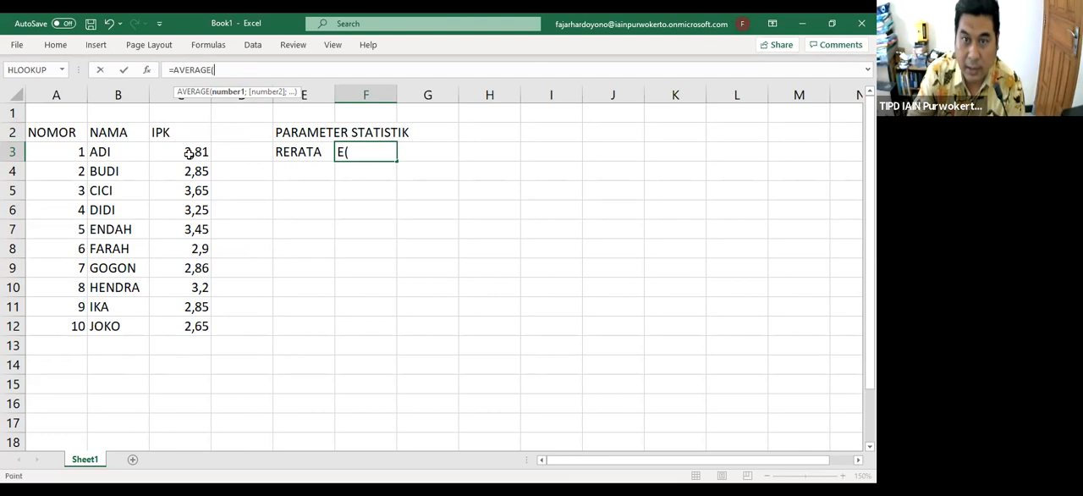
left_click(189, 153)
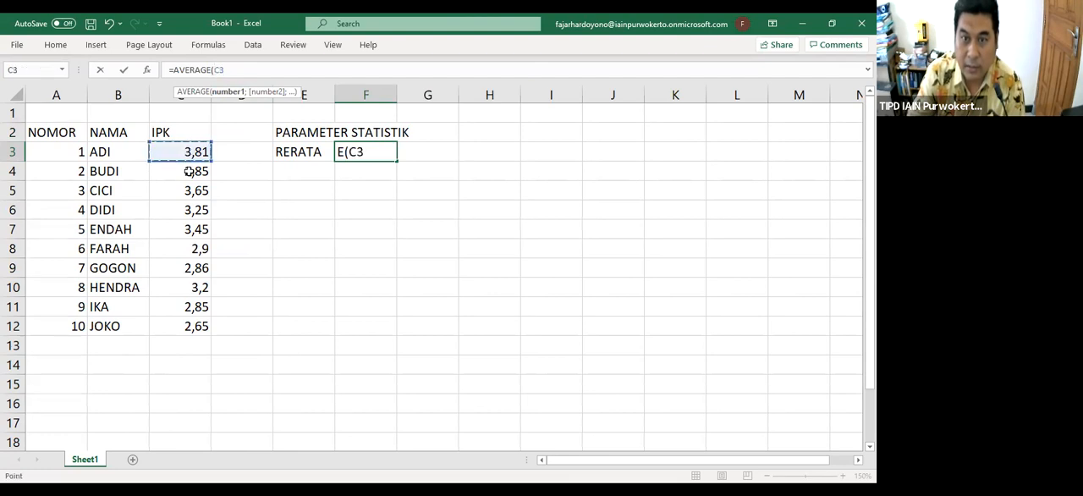
left_click(194, 325, "shift")
type(")")
key("Return")
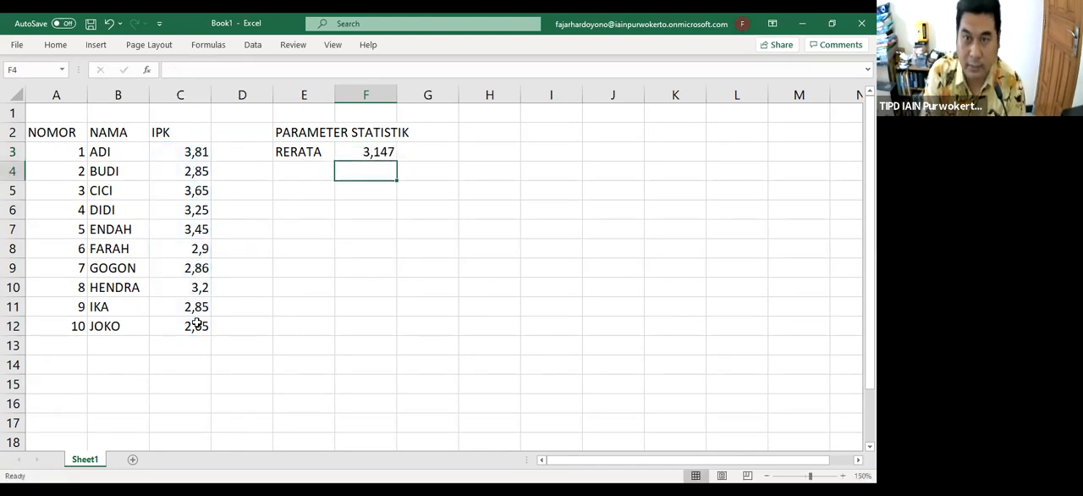
Enter the label JUMLAH in cell E4 below RERATA
key("Left")
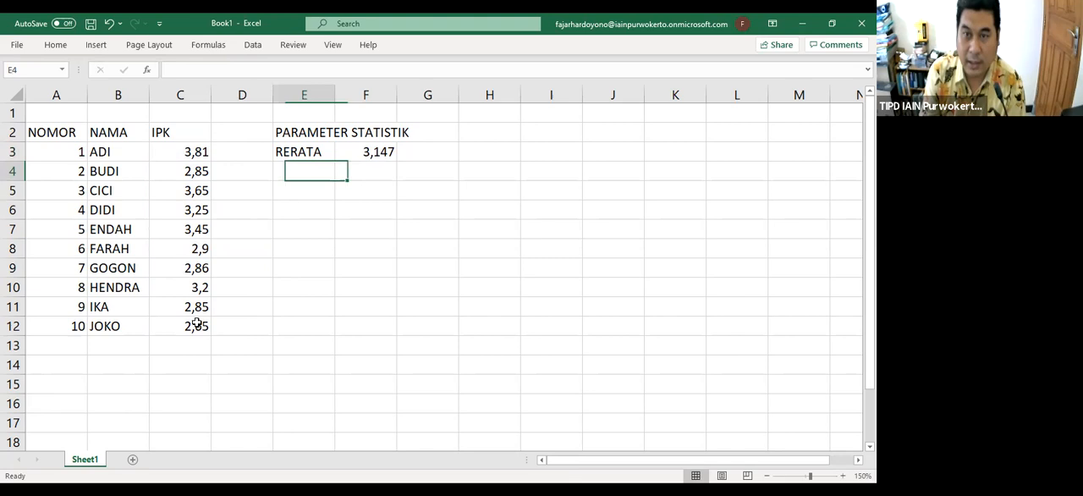
type("JUMLAH")
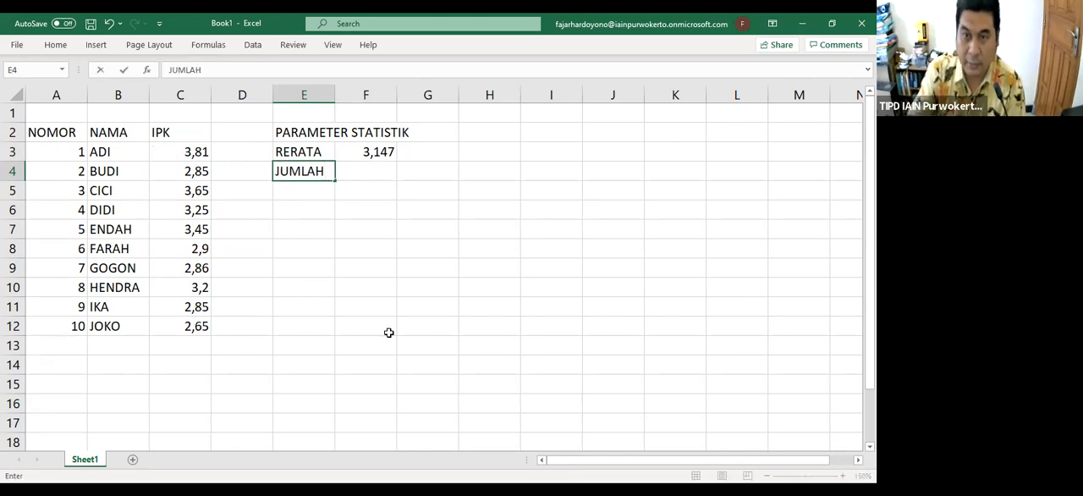
left_click(384, 169)
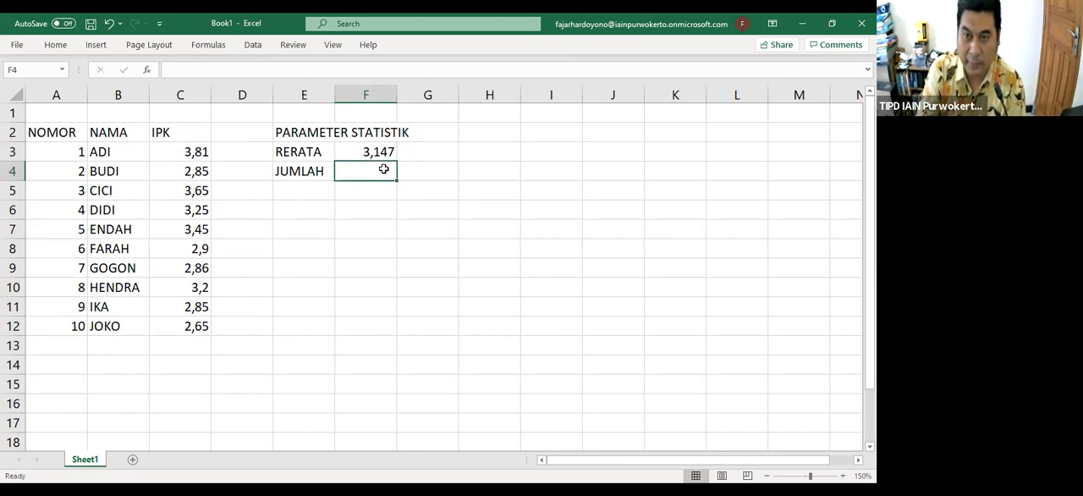
type("=")
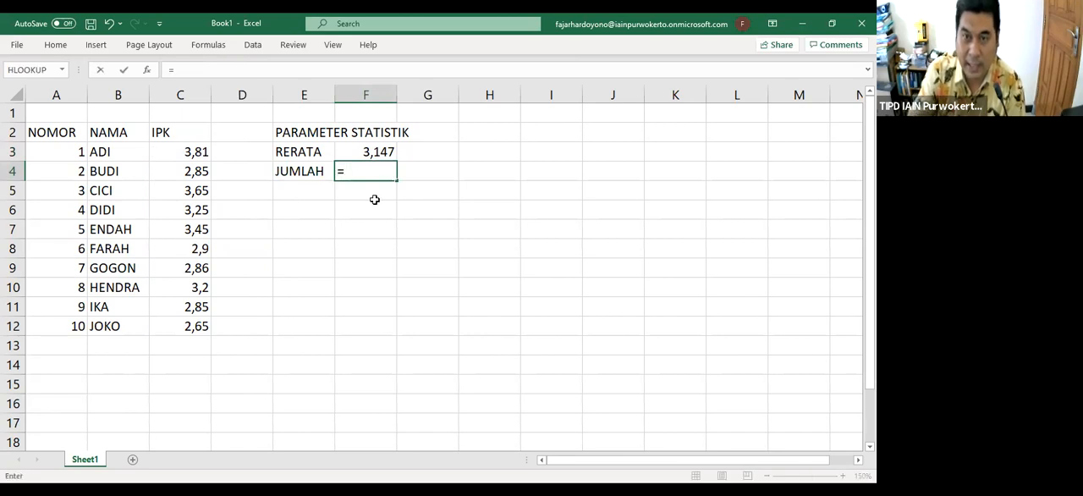
left_click(343, 232)
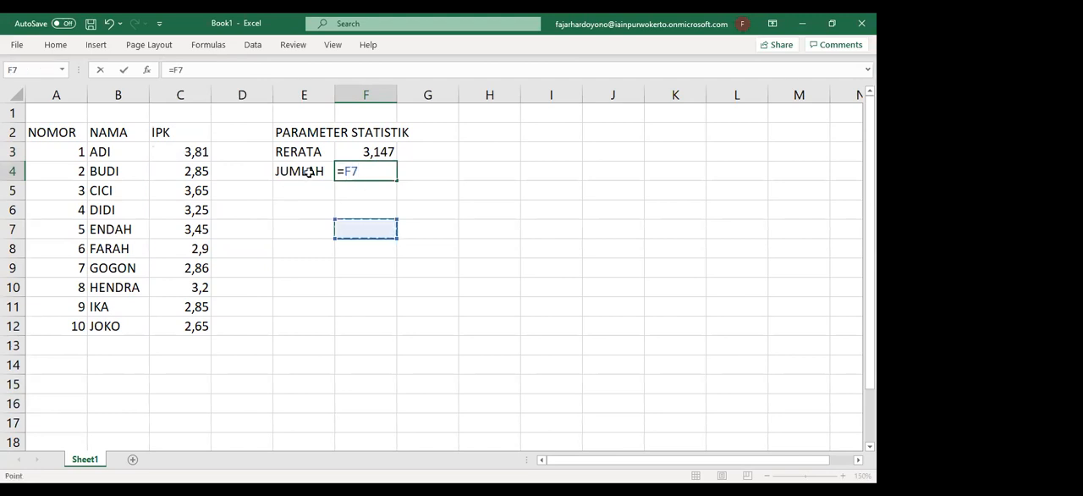
left_click(309, 172)
left_click(369, 169)
key("BackSpace")
key("BackSpace")
key("BackSpace")
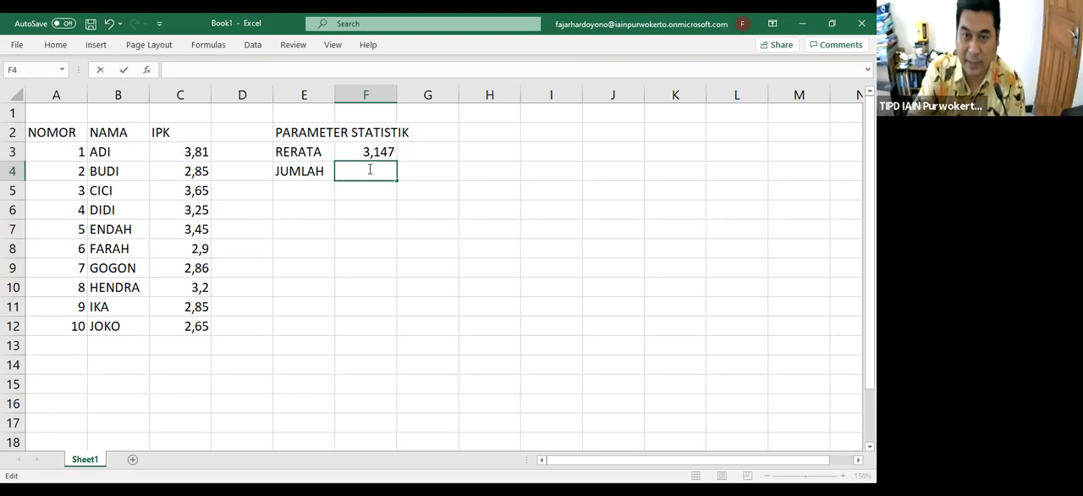
Add up the IPK values C3:C12 in cell F4 with the SUM function
type("=")
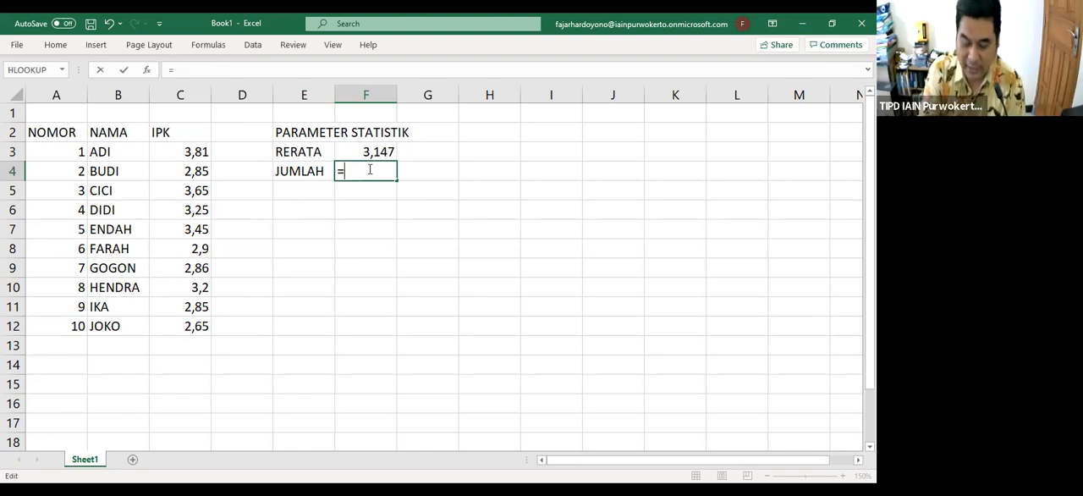
type("SUM")
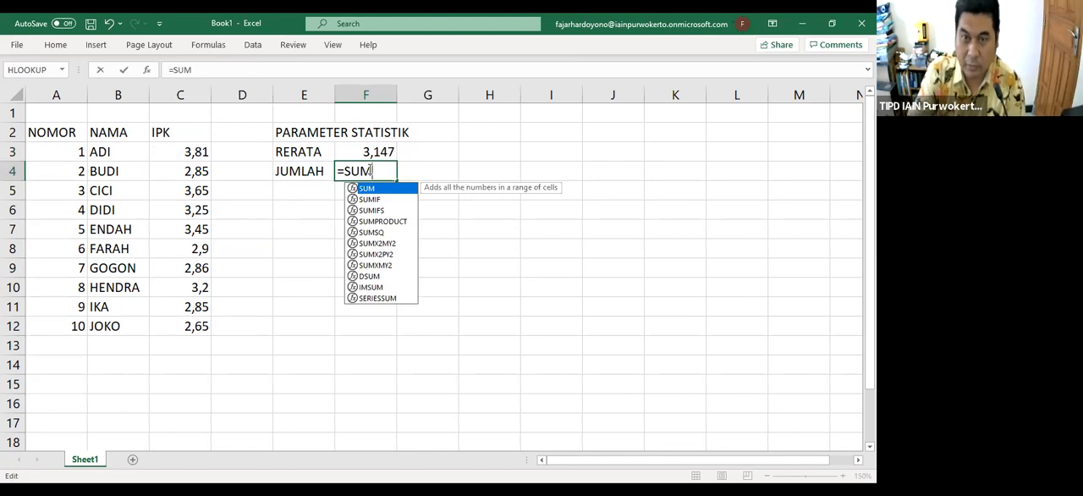
type("(")
left_click(186, 152)
left_click(186, 333, "shift")
key("Return")
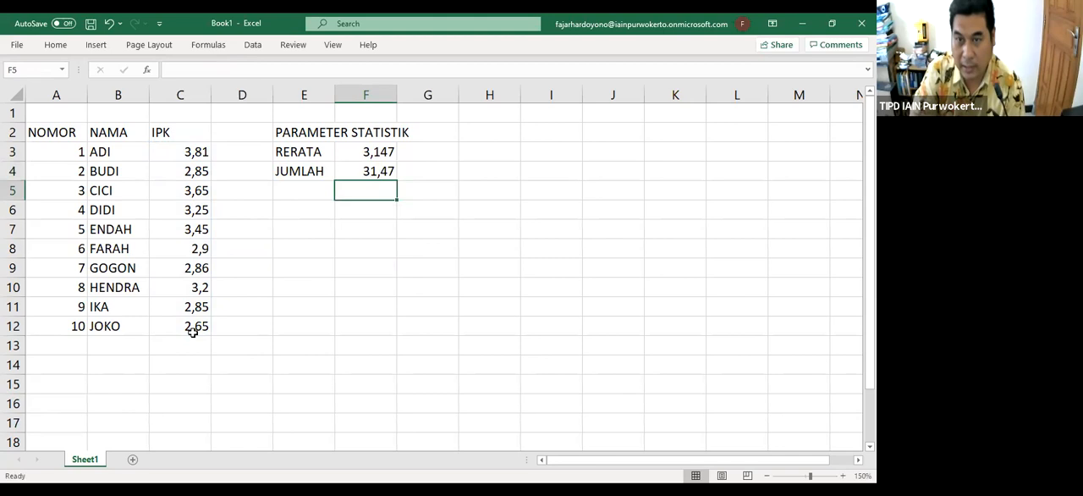
Enter the label STANDAR DEVIASI in cell E5 and widen column E so the statistics labels fit
key("Left")
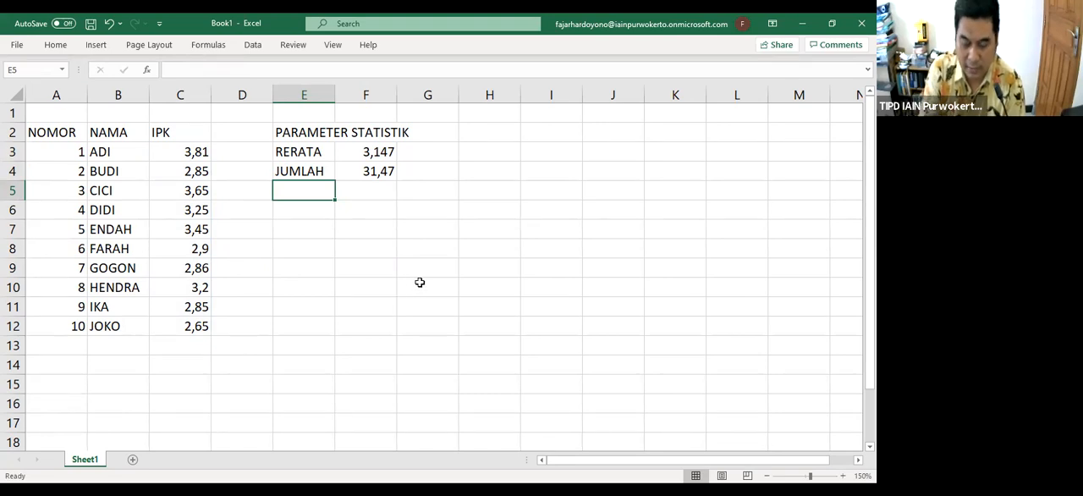
type("ST")
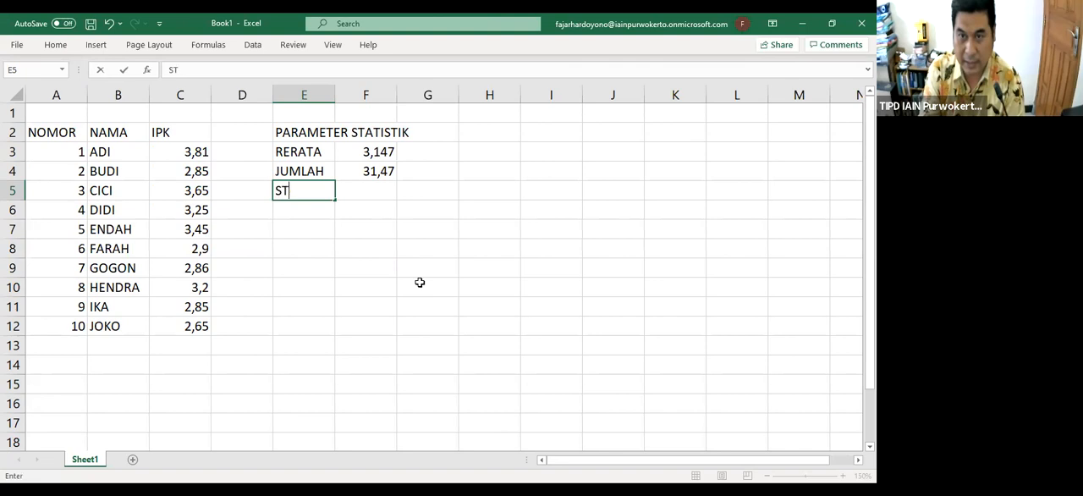
type("ANDAR DEVIASI")
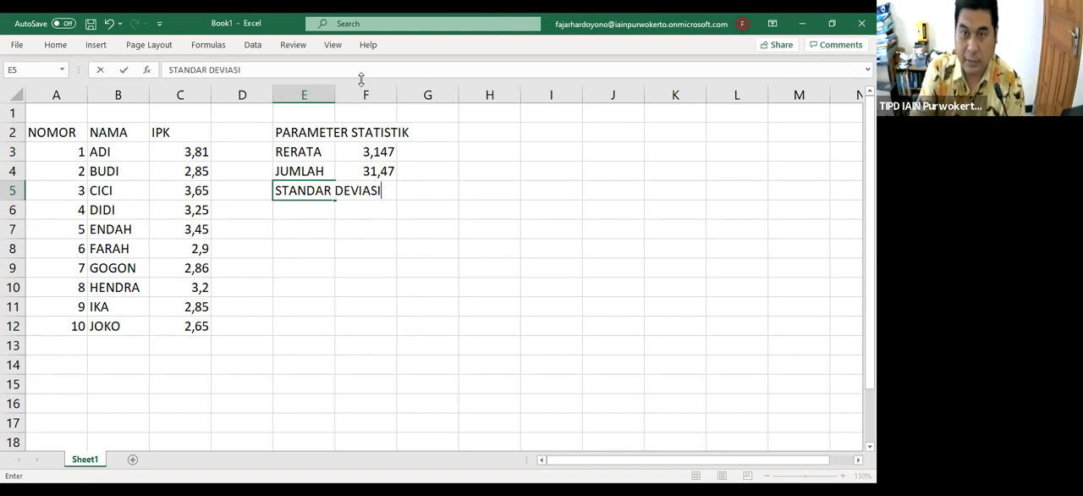
left_click(326, 95)
left_click_drag(334, 88, 390, 99)
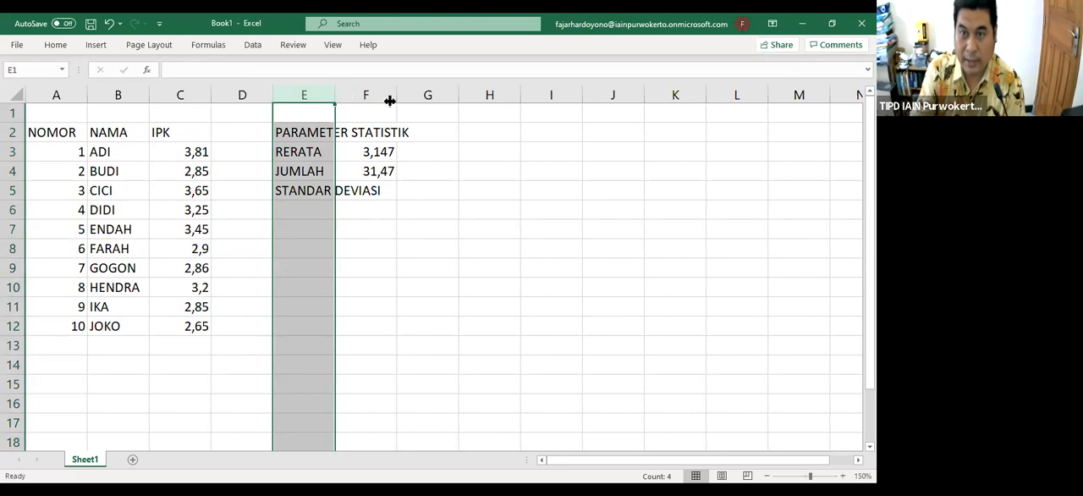
left_click(475, 263)
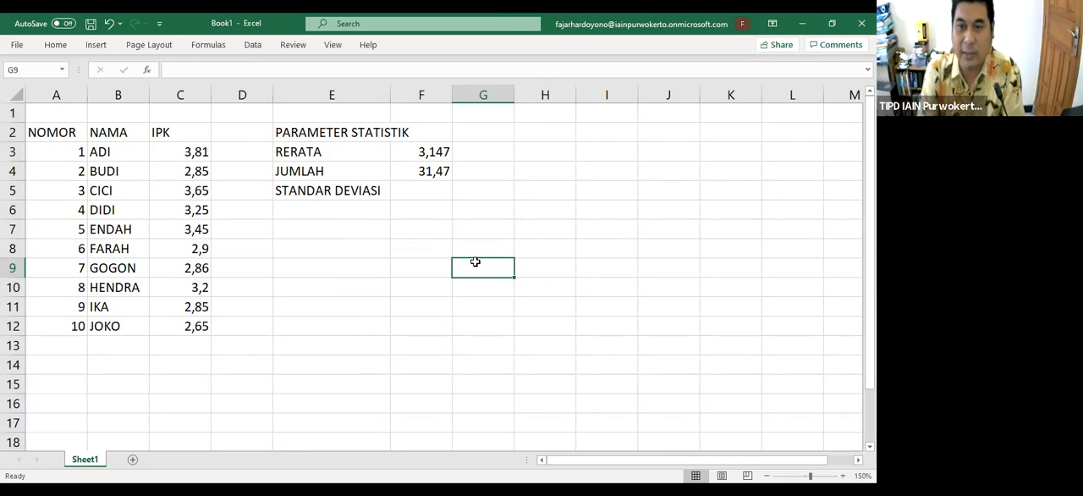
Calculate the standard deviation of the IPK values C3:C12 in cell F5 by inserting the STDEV function
left_click(433, 190)
type("=")
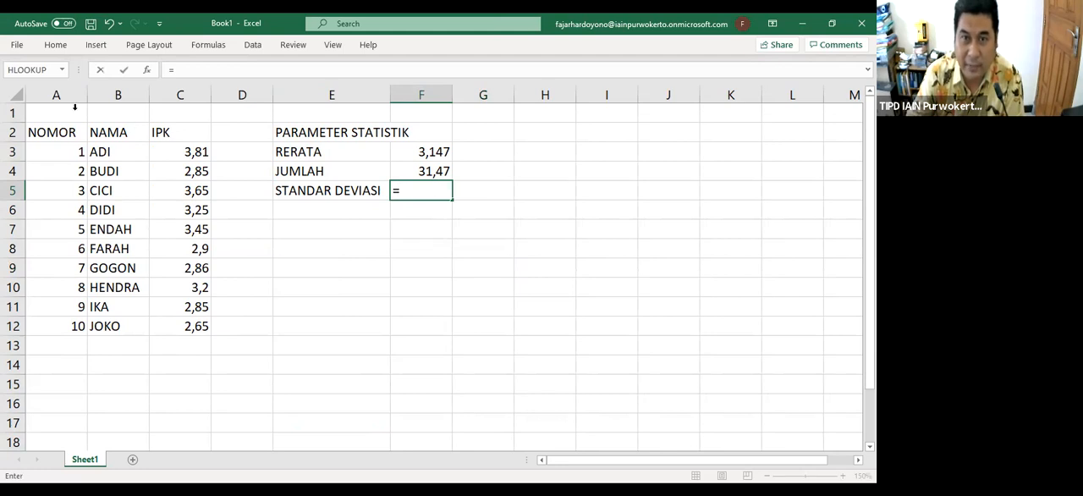
left_click(61, 70)
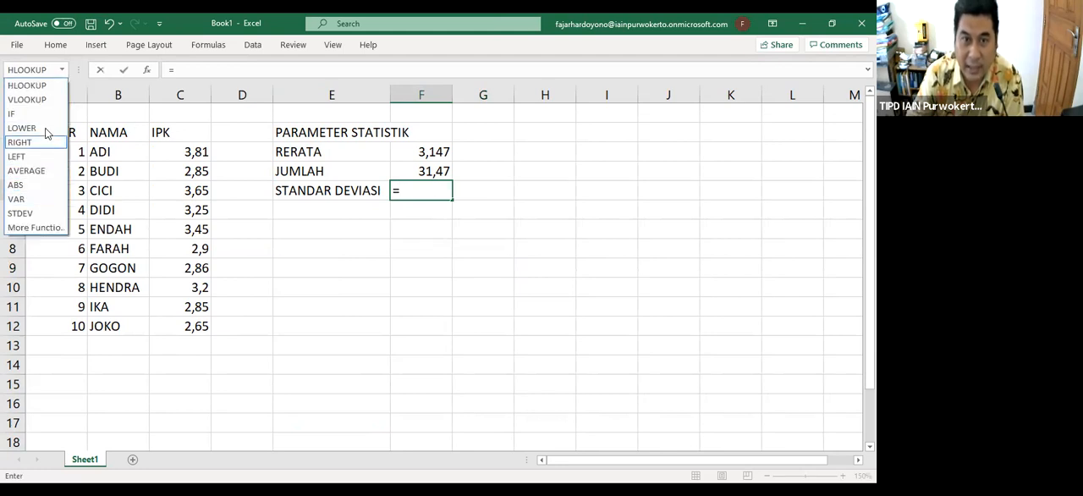
left_click(22, 213)
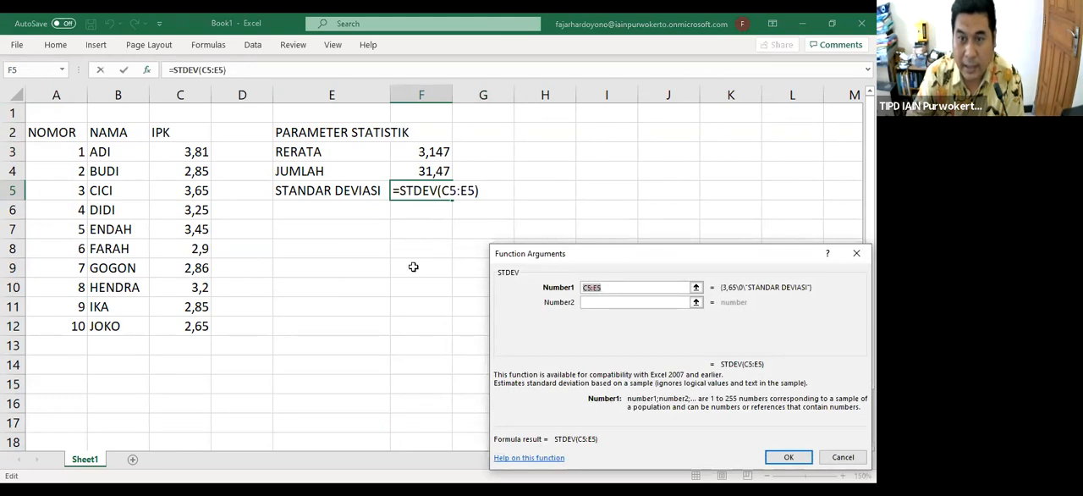
left_click(187, 150)
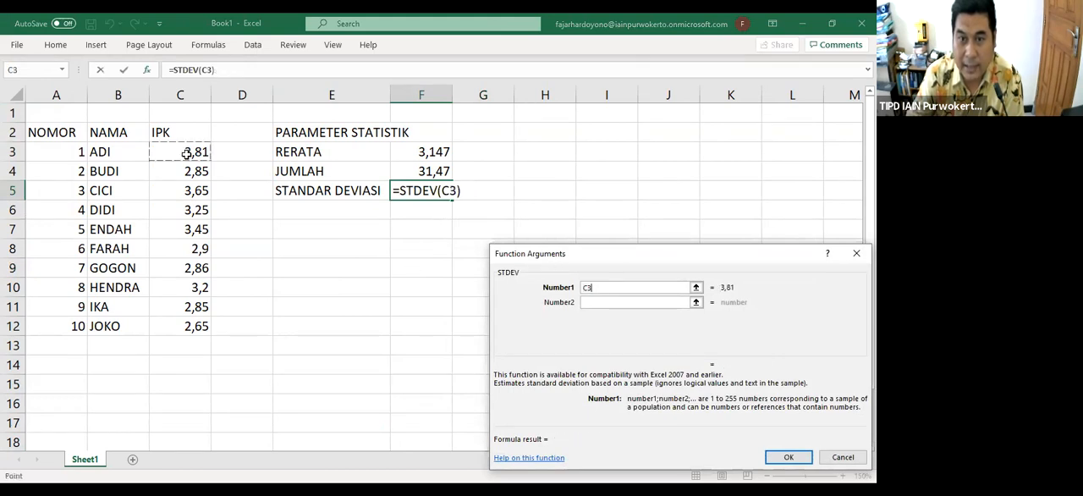
left_click(193, 326, "shift")
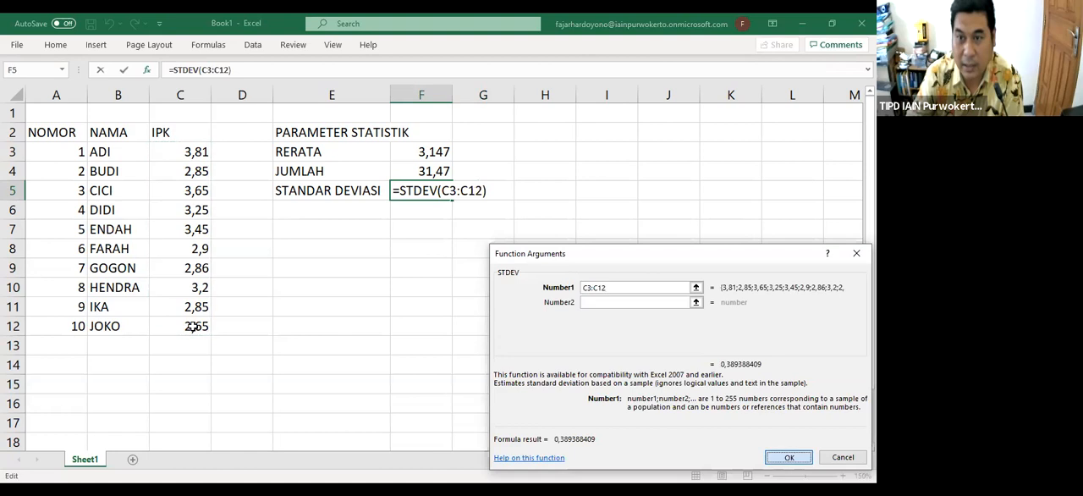
key("Return")
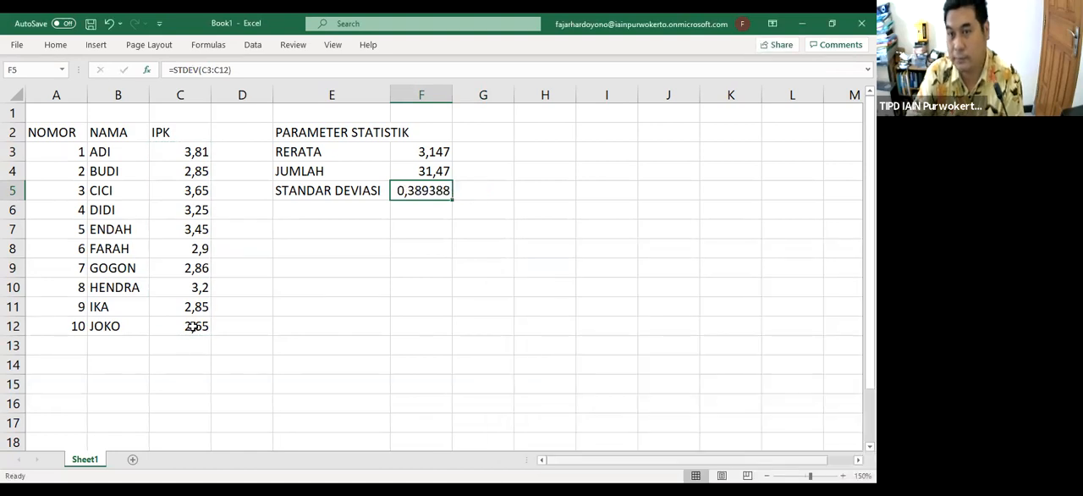
left_click(342, 211)
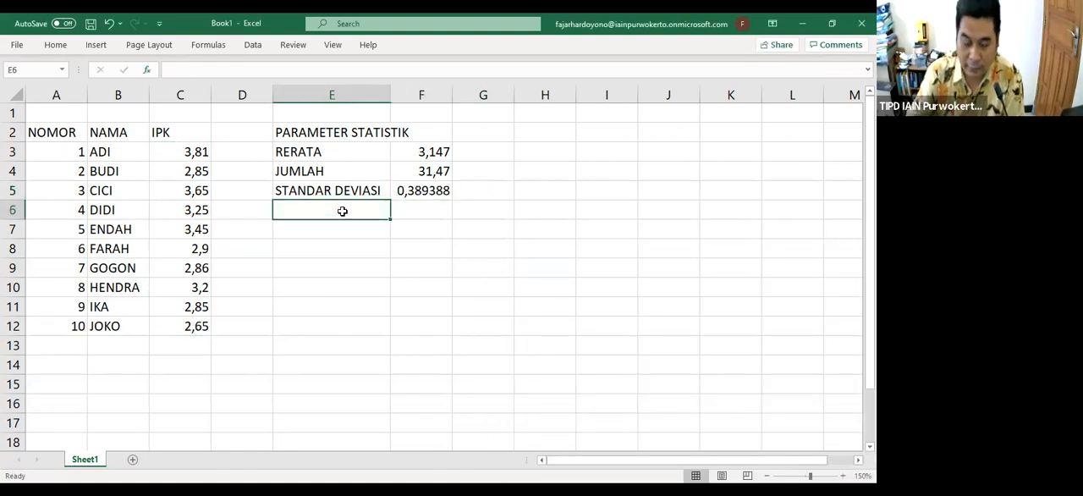
type("VARIANS")
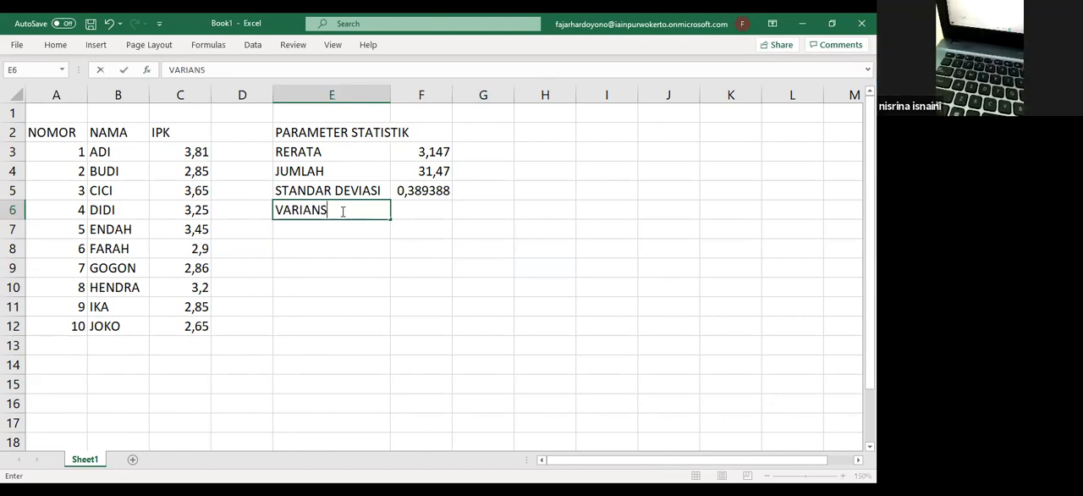
type("I")
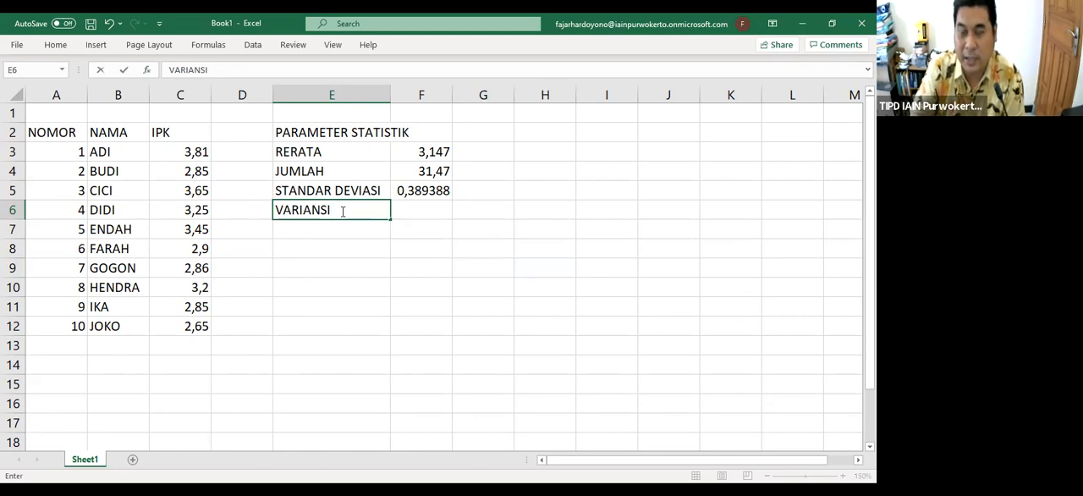
key("BackSpace")
key("BackSpace")
key("BackSpace")
key("BackSpace")
key("BackSpace")
key("BackSpace")
key("BackSpace")
key("BackSpace")
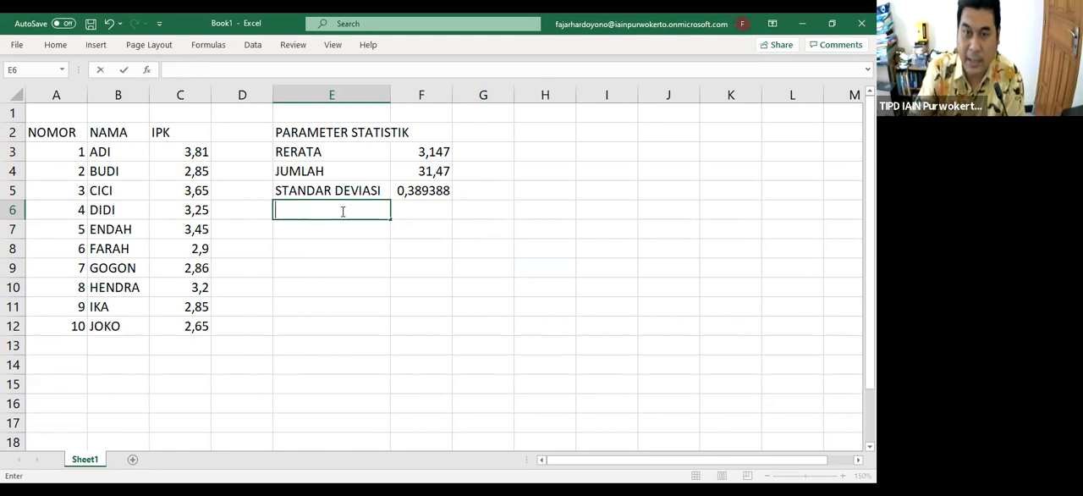
Enter the column header predikat in cell D2 beside IPK
left_click(243, 130)
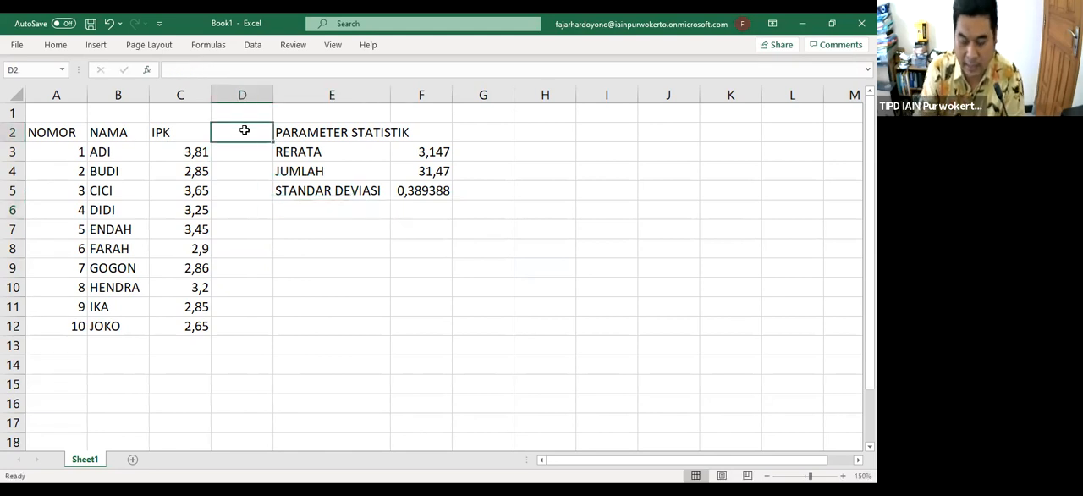
type("predikat")
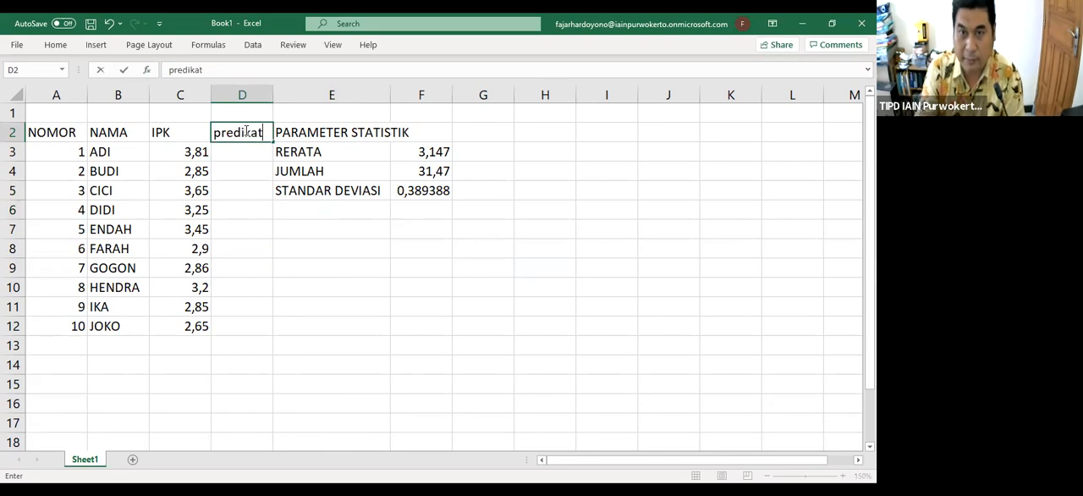
left_click(324, 272)
left_click(273, 170)
left_click(261, 152)
left_click(353, 307)
left_click(246, 152)
left_click_drag(414, 342, 408, 331)
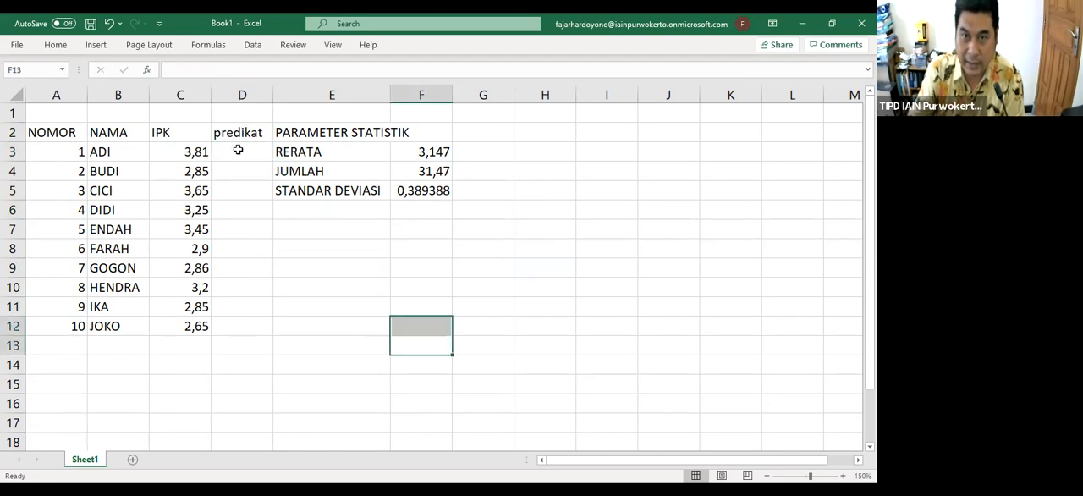
Start an IF function in cell D3 that tests C3>3,5 and returns CUMLAUDE when true
left_click(238, 149)
type("=")
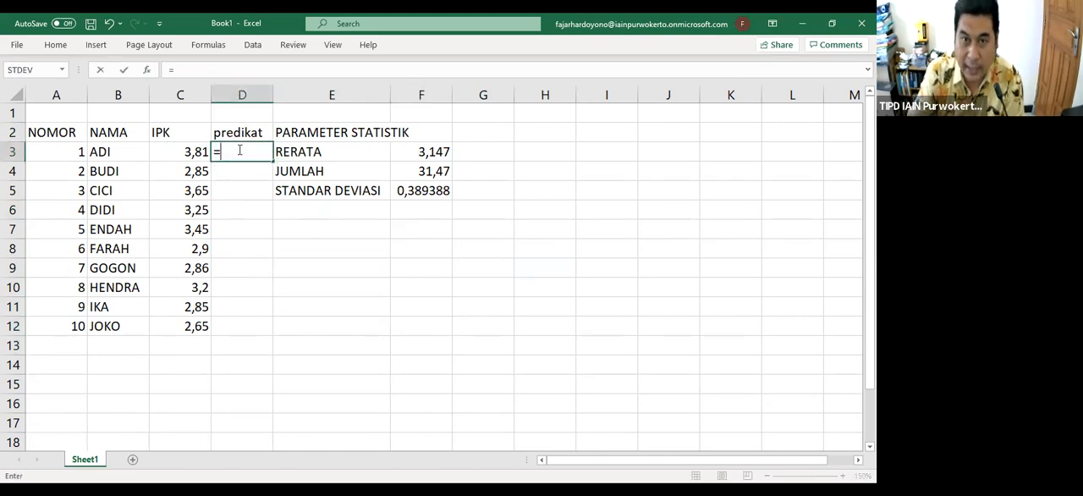
left_click(62, 69)
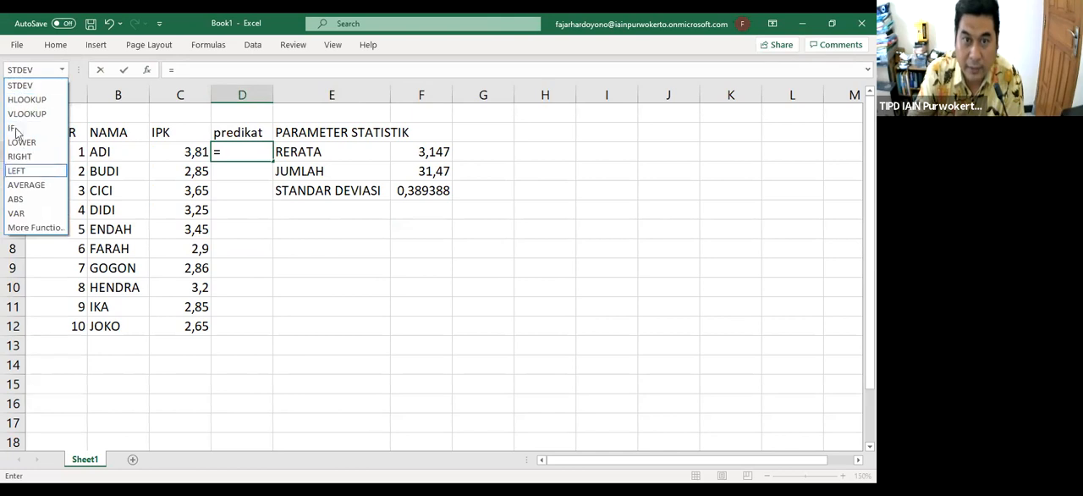
left_click(15, 128)
left_click(183, 154)
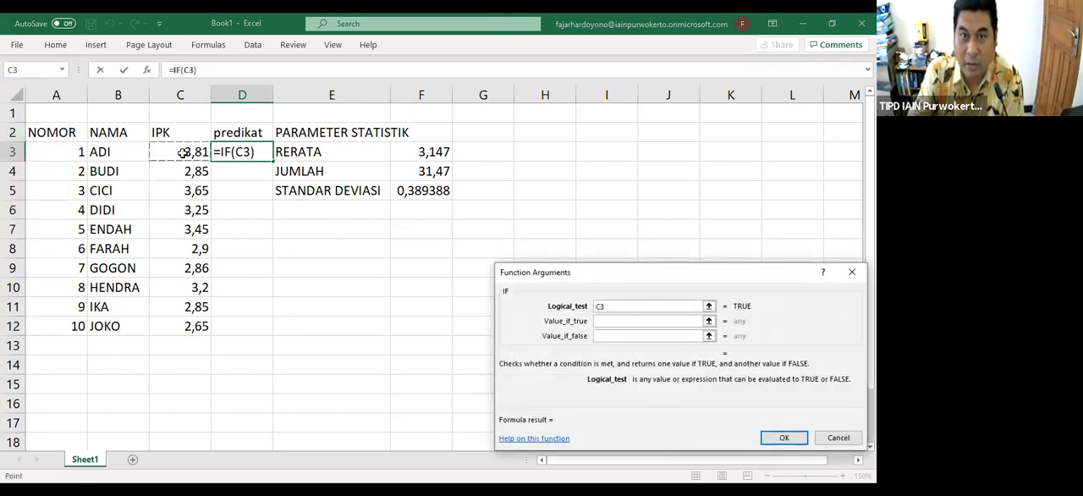
left_click(623, 307)
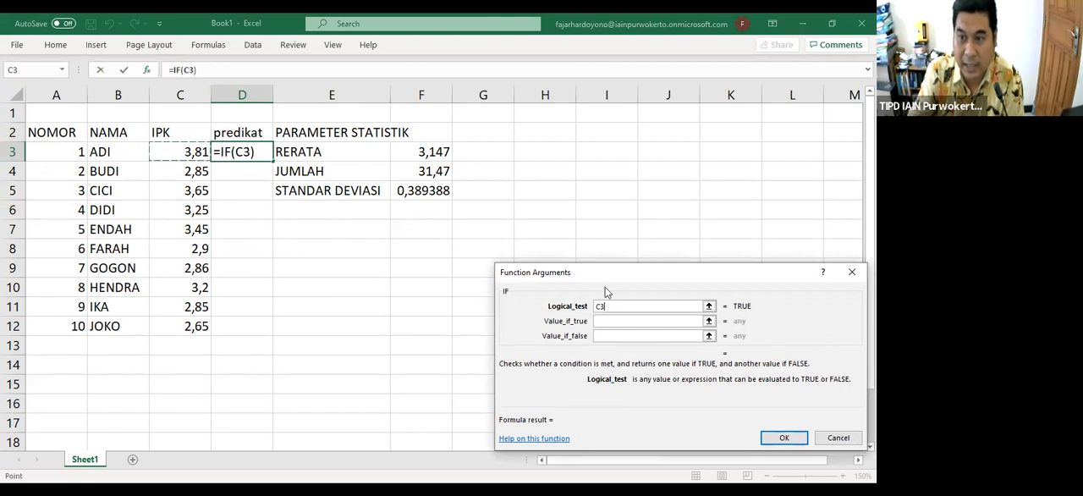
type(">3,5")
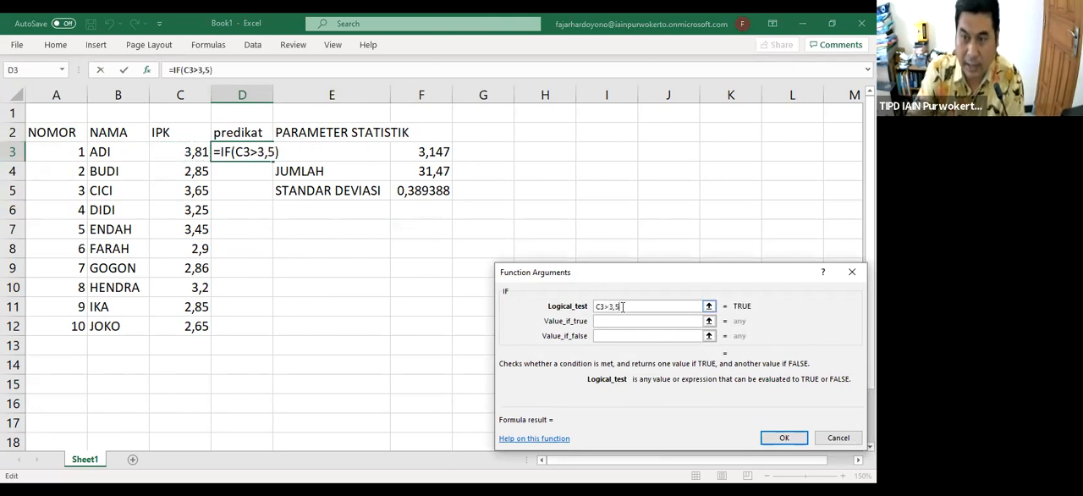
left_click(628, 321)
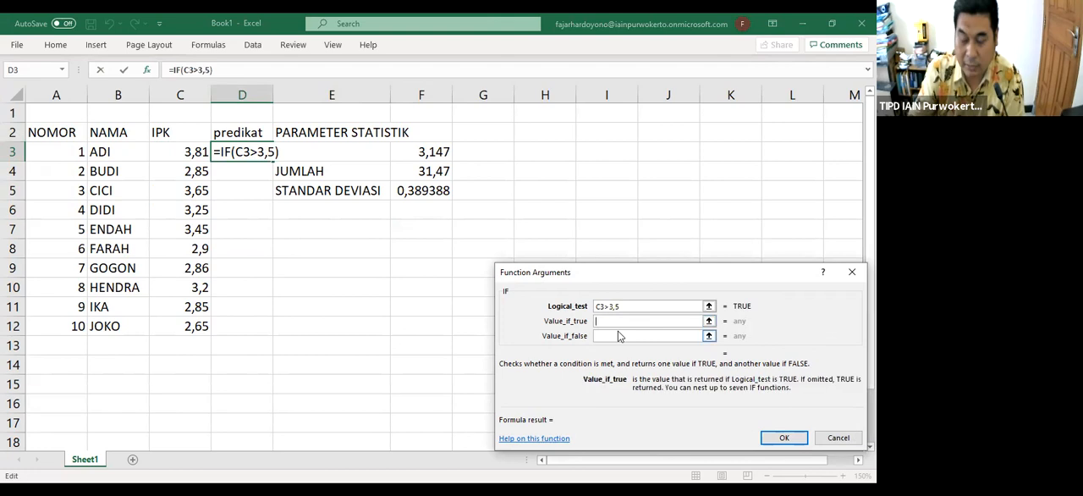
type("CUMLAUDE")
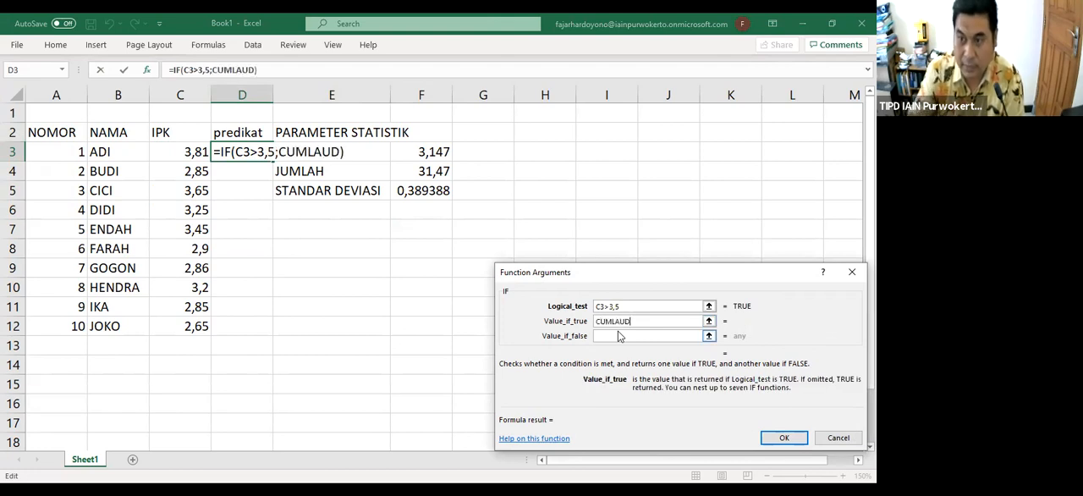
Nest a second IF as the false value, testing C3>3 and returning SANGAT MEMUASKAN when true
left_click(613, 337)
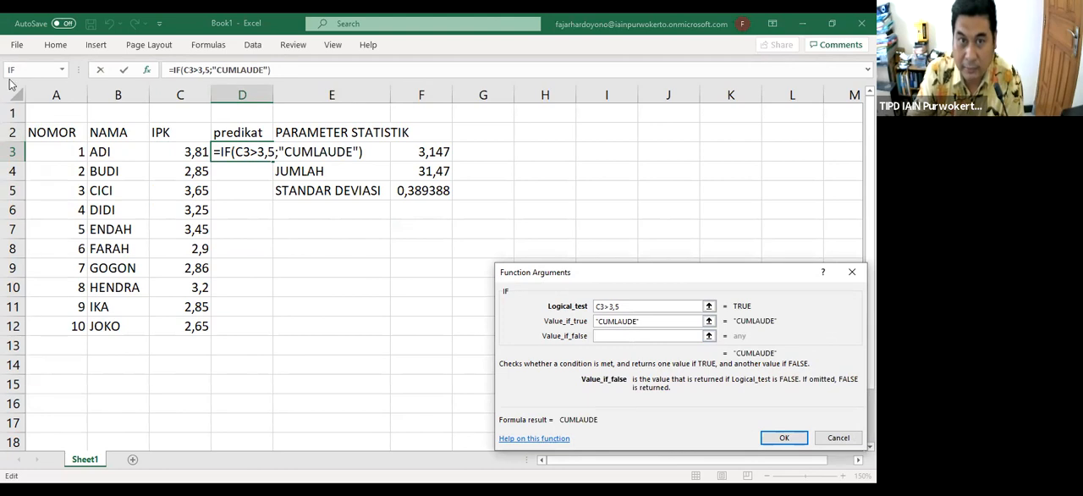
left_click(62, 70)
left_click(17, 88)
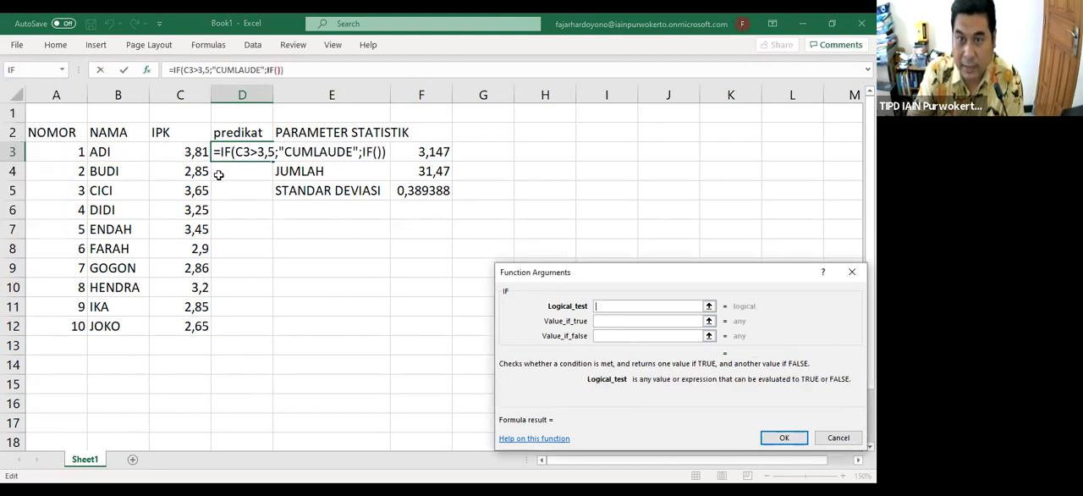
left_click(183, 151)
type(">3")
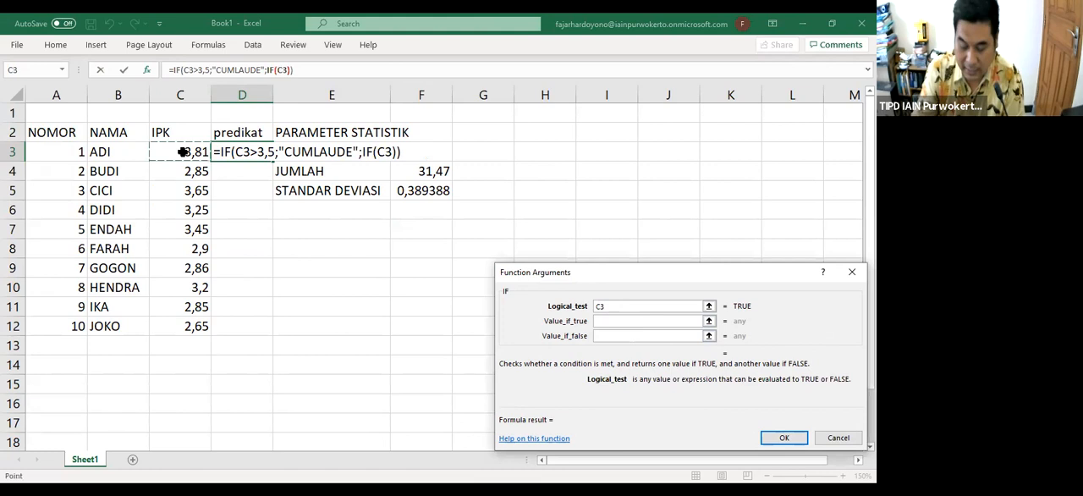
left_click(630, 320)
type("SANGAT MENMUASK")
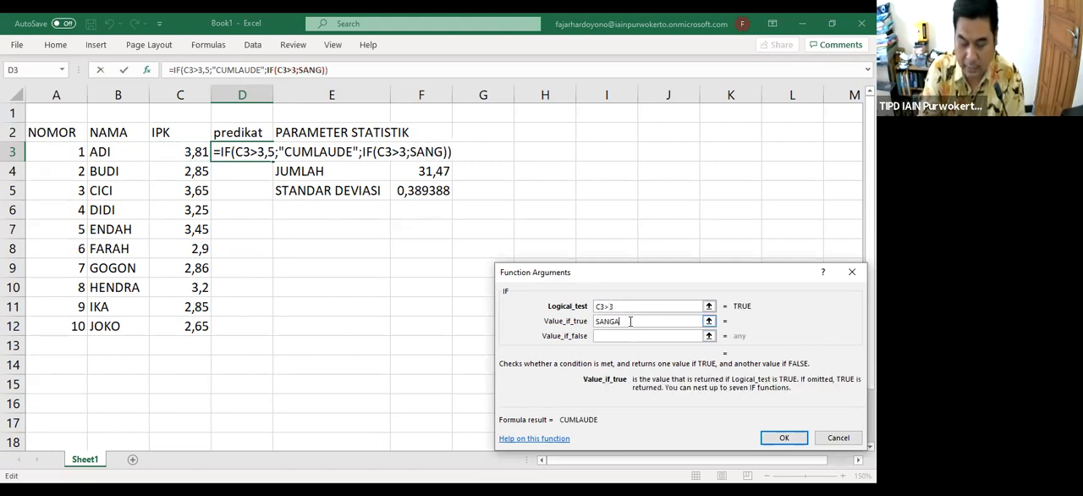
key("BackSpace")
key("BackSpace")
key("BackSpace")
key("BackSpace")
key("BackSpace")
key("BackSpace")
type("MUASK")
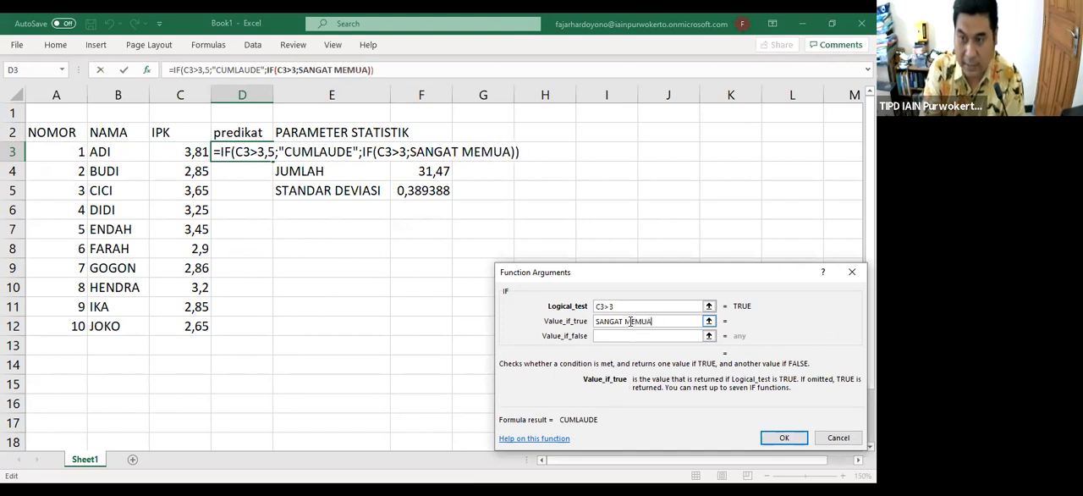
key("BackSpace")
key("BackSpace")
type("SKAN")
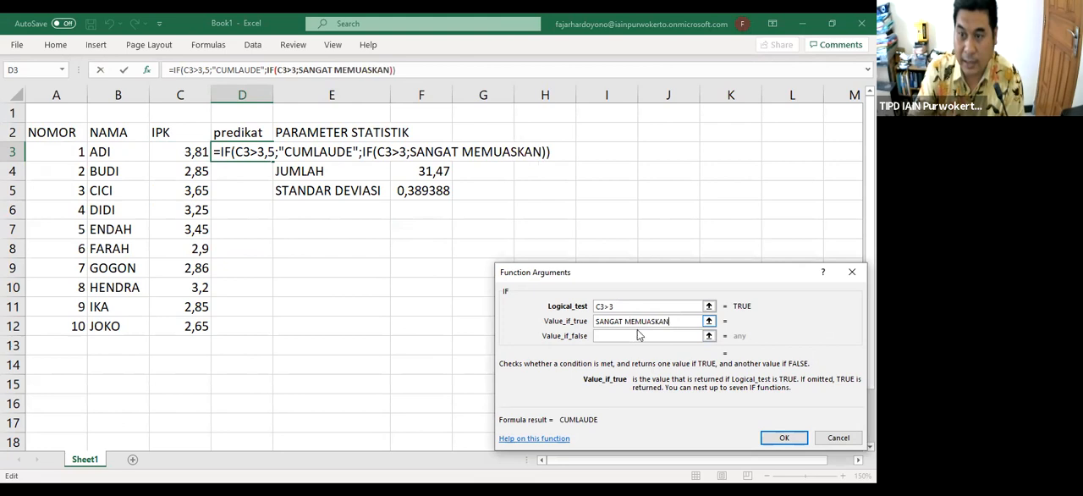
Nest a third IF that tests C3>2,75, returning MEMUASKAN when true and BIASA otherwise, and complete the formula
left_click(637, 337)
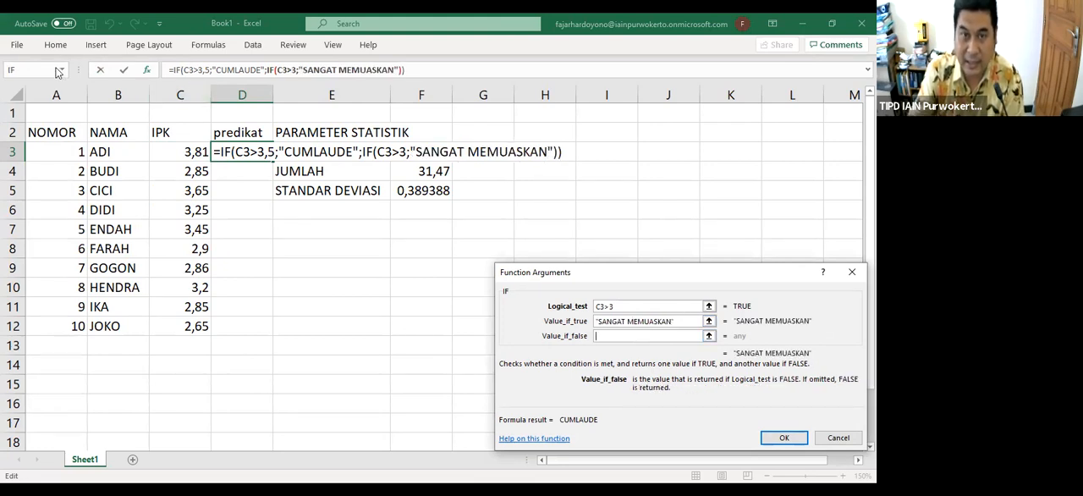
left_click(25, 74)
left_click(189, 154)
type(">")
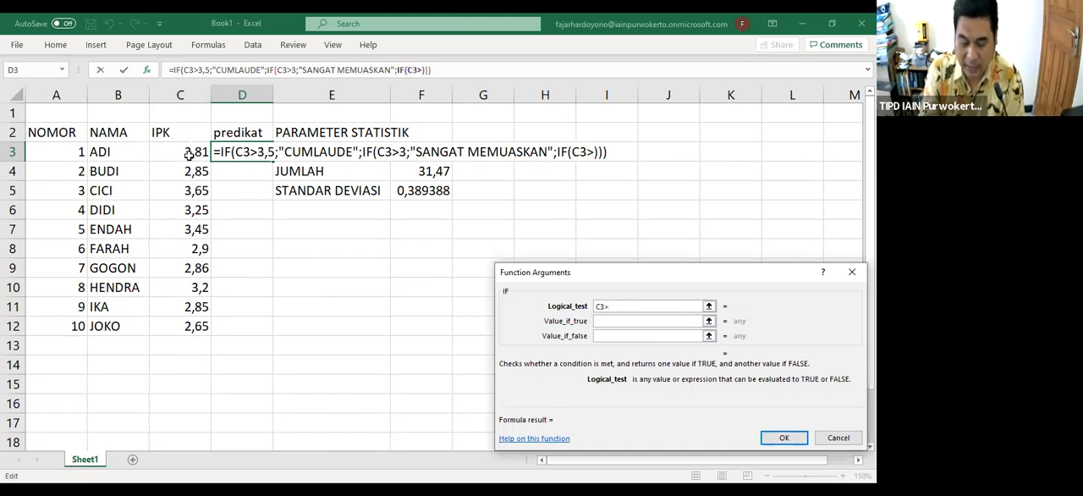
type("2,75")
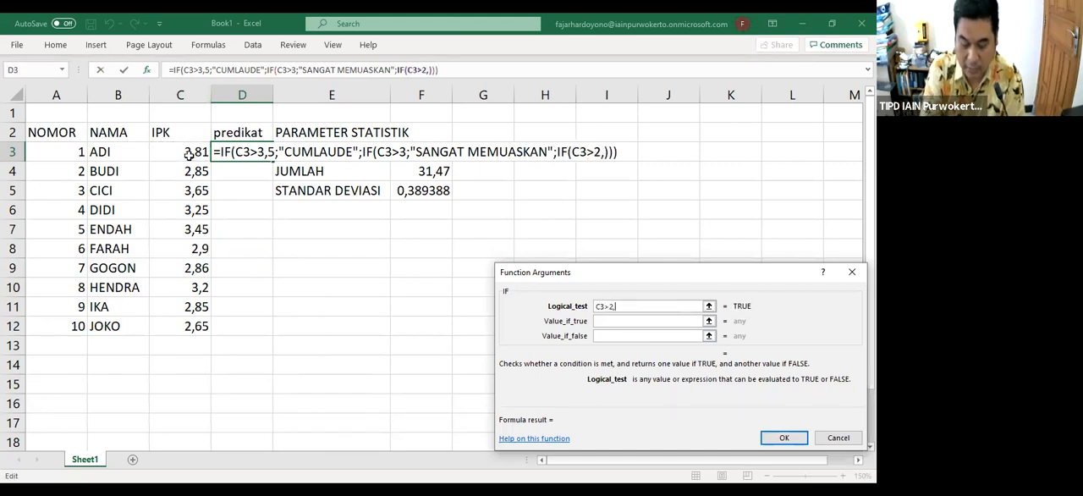
left_click(599, 321)
type("MEMUASKAN")
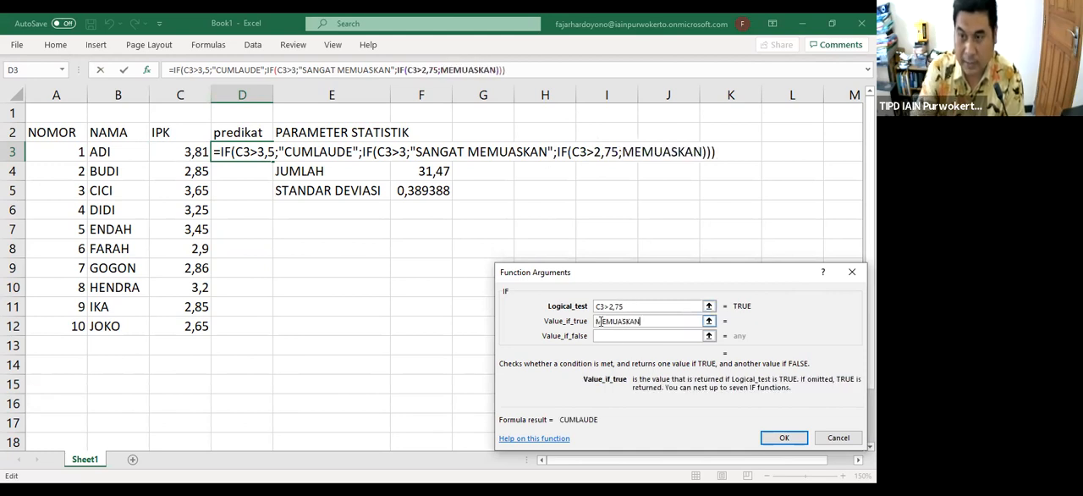
left_click(624, 340)
type("BIASA")
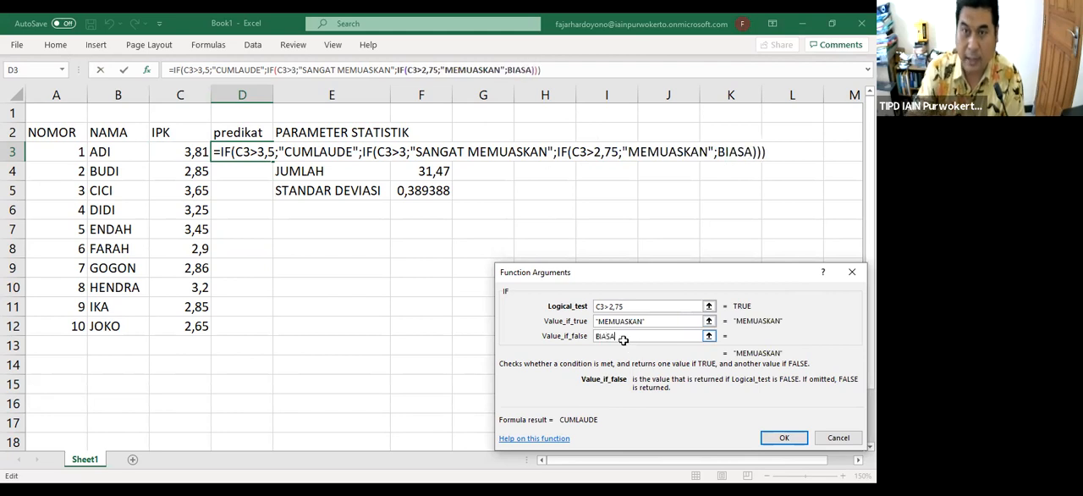
key("Return")
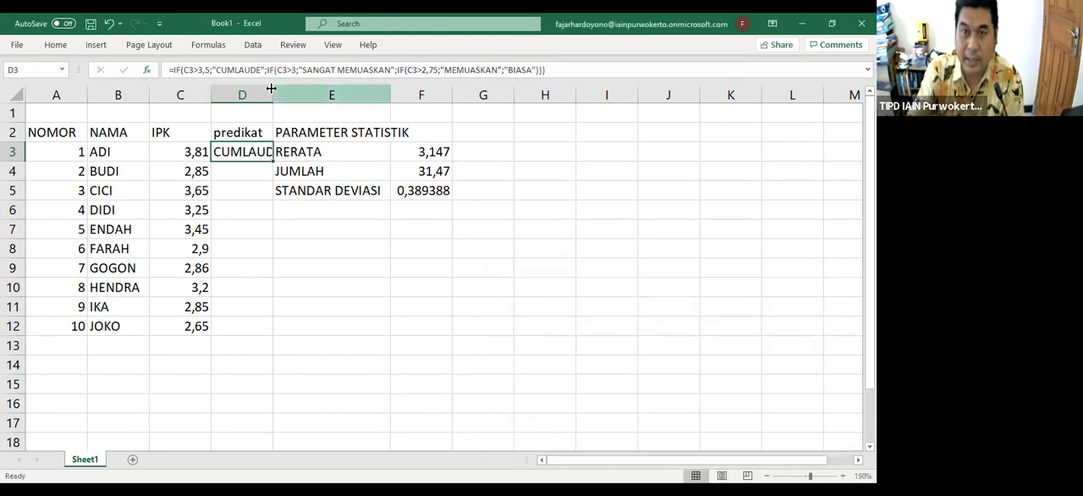
Copy the predikat formula from D3 down to D12 and widen column D to fit the longest predicate
left_click_drag(272, 94, 293, 99)
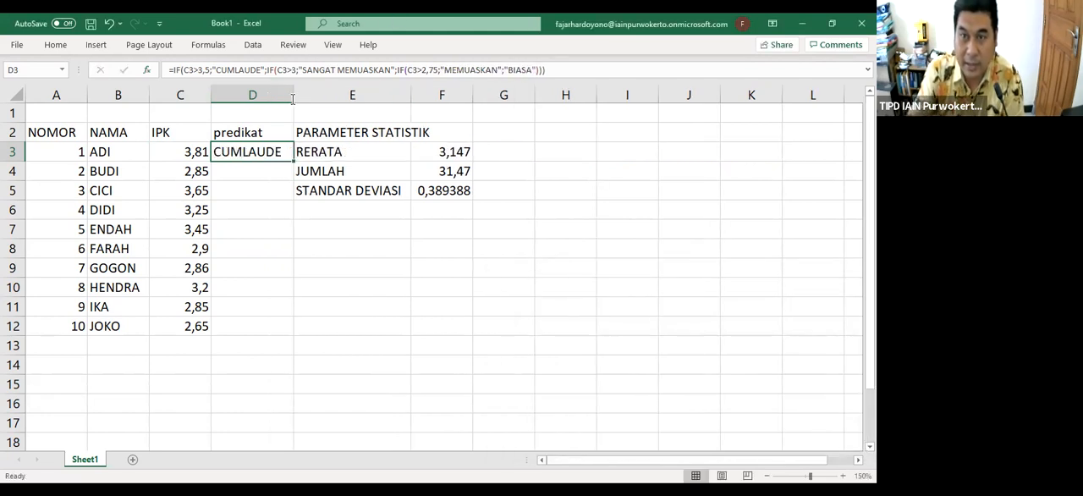
left_click_drag(293, 162, 301, 341)
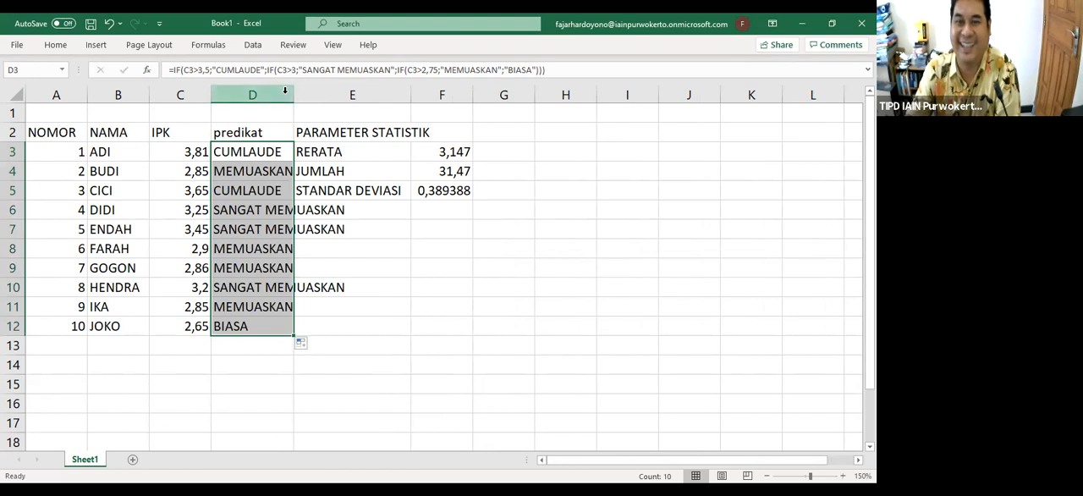
left_click_drag(367, 105, 399, 109)
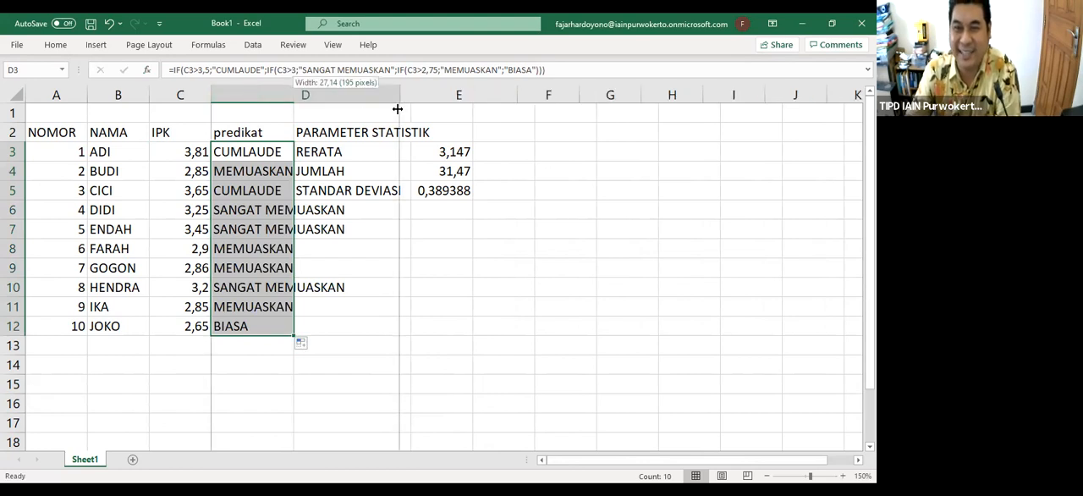
left_click(276, 139)
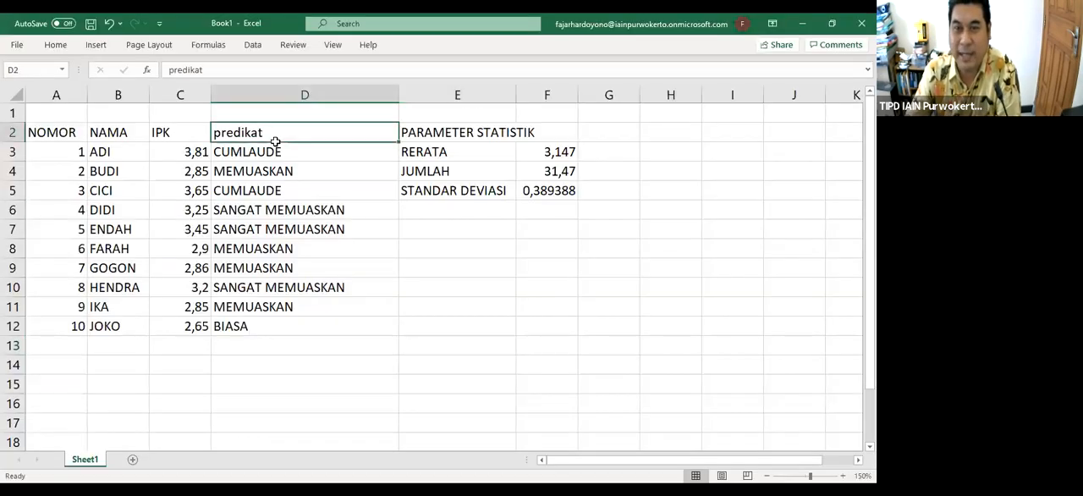
Try to enter the predikat formula in D3 with a colon instead of the semicolon after "CUMLAUDE"
left_click(297, 153)
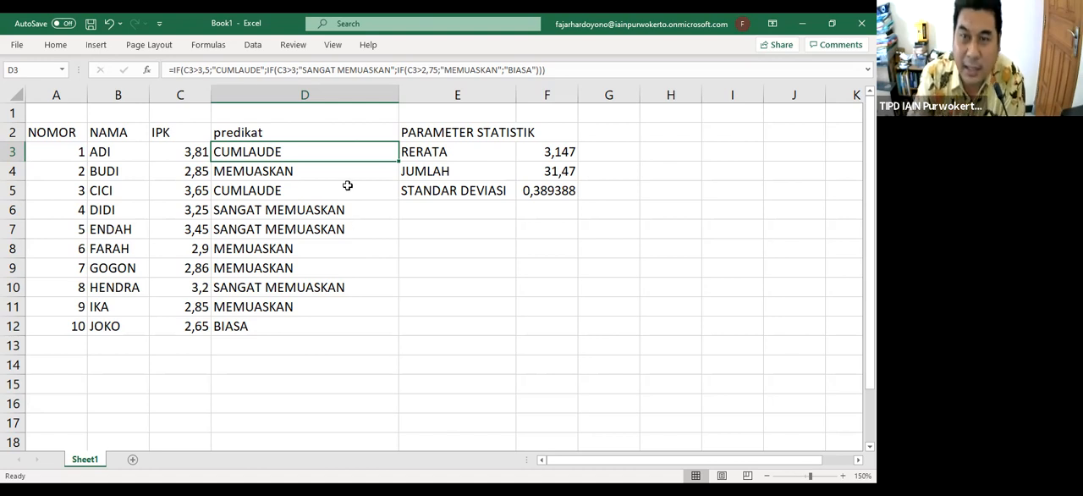
left_click(268, 71)
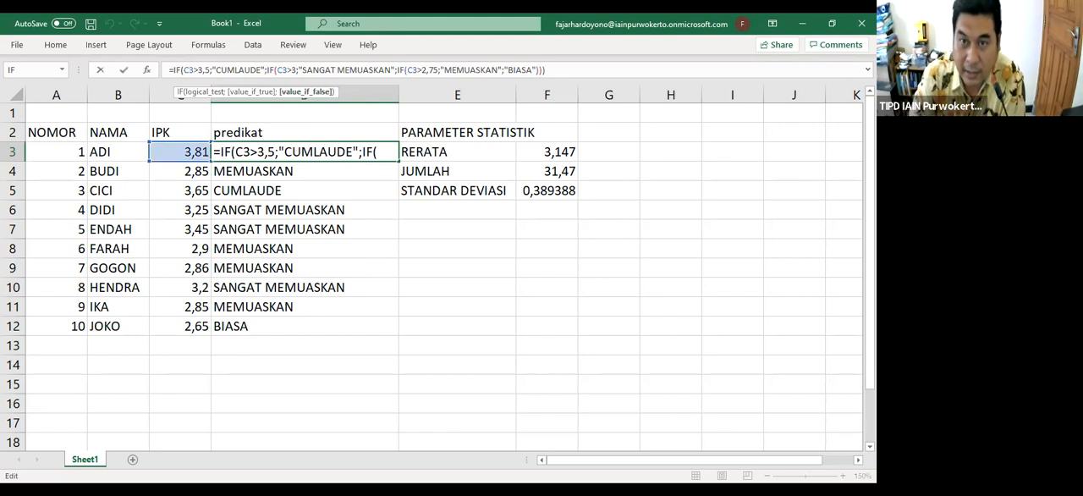
key("BackSpace")
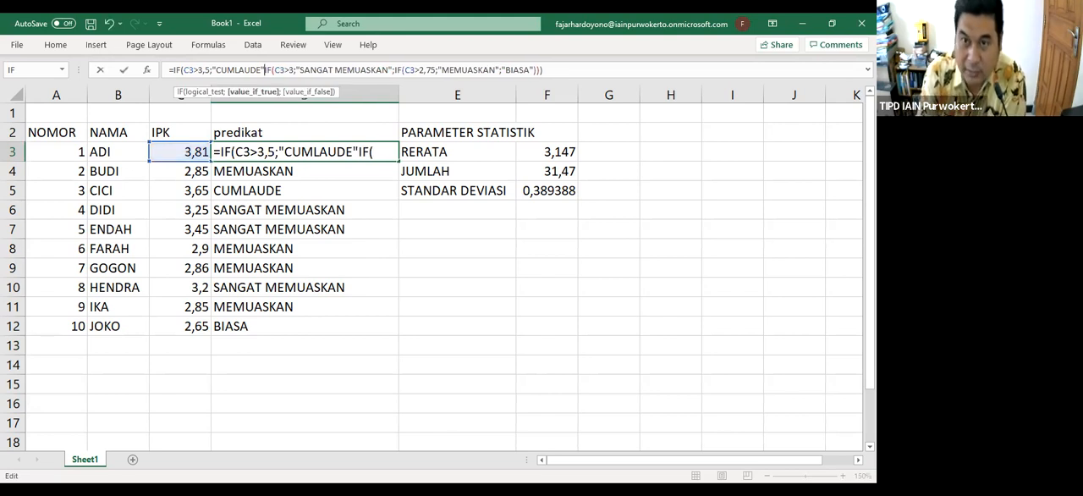
type(":")
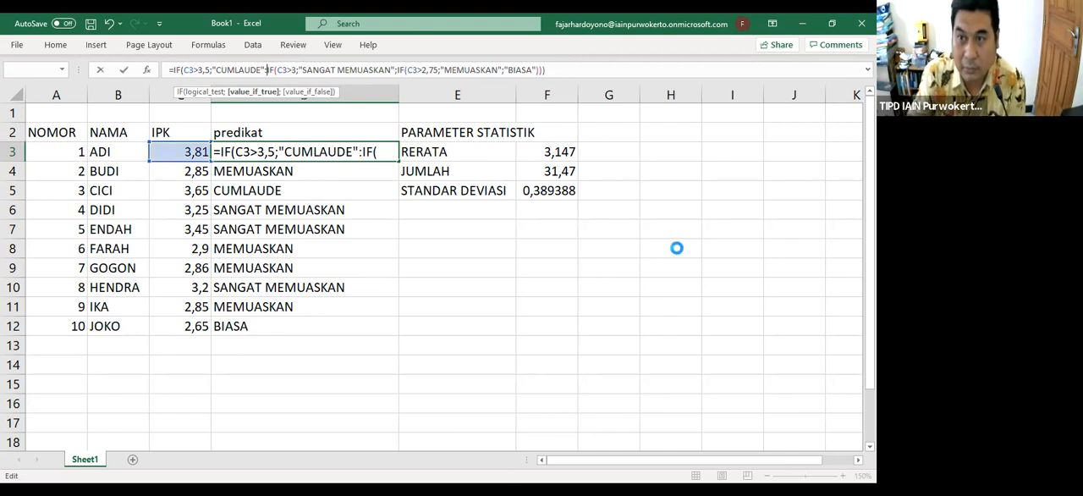
key("Return")
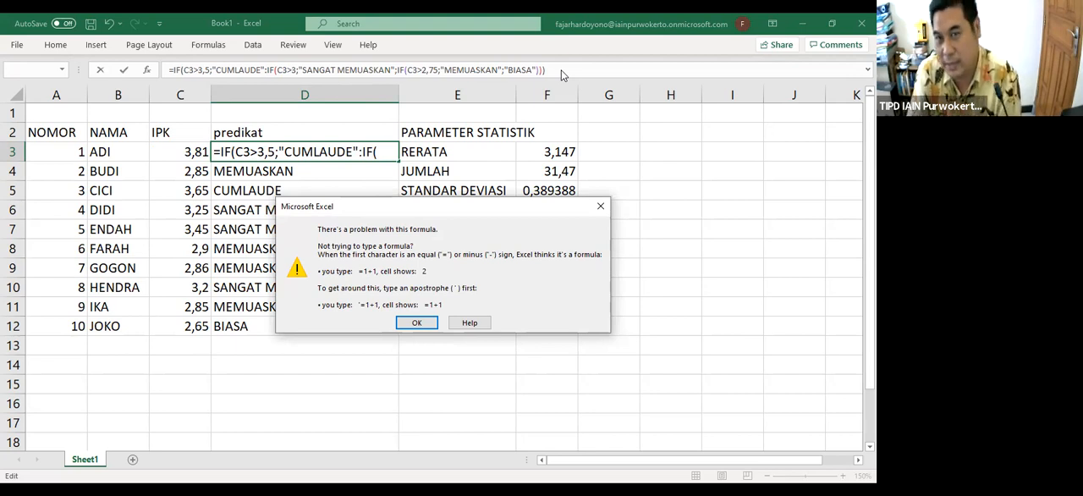
left_click(599, 207)
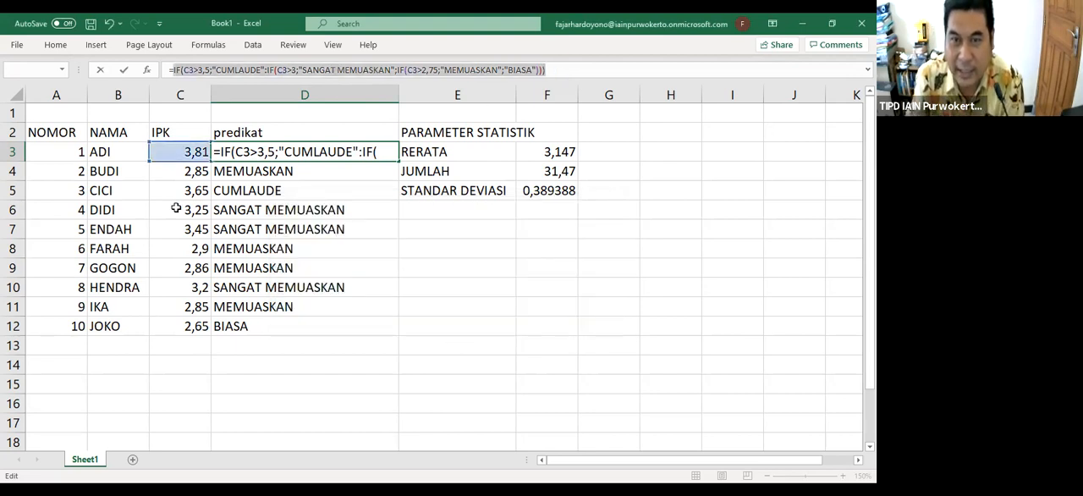
Replace the faulty formula in D3 with the reference =D4
left_click(61, 73)
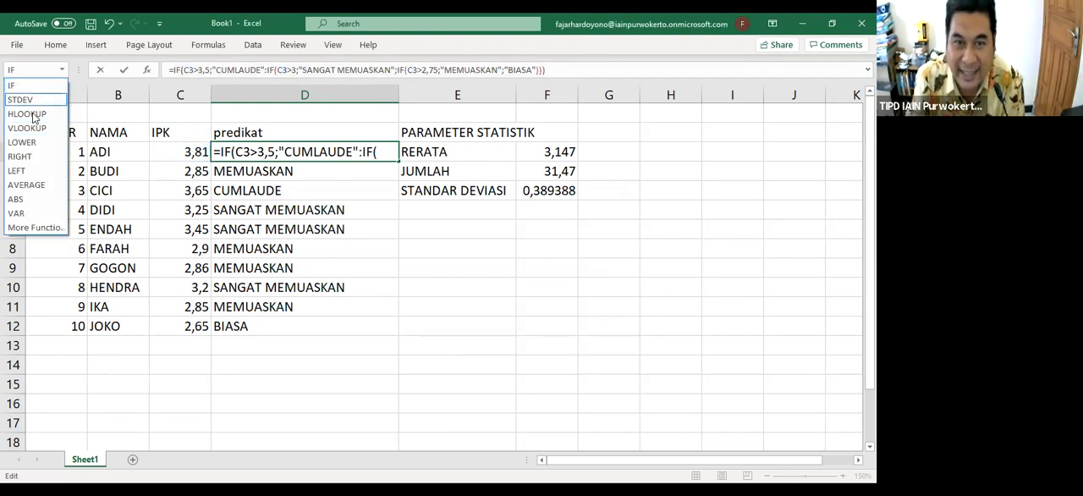
left_click(377, 176)
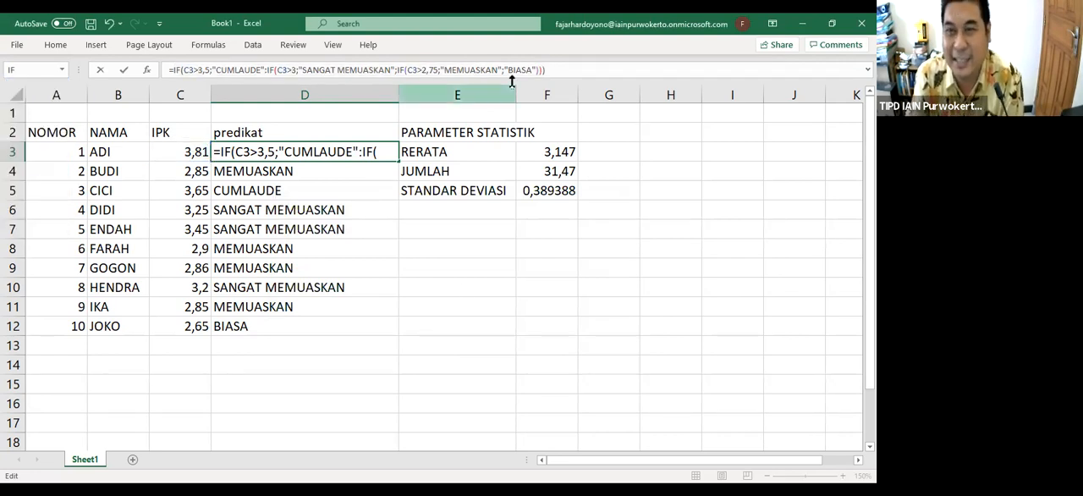
left_click(569, 65)
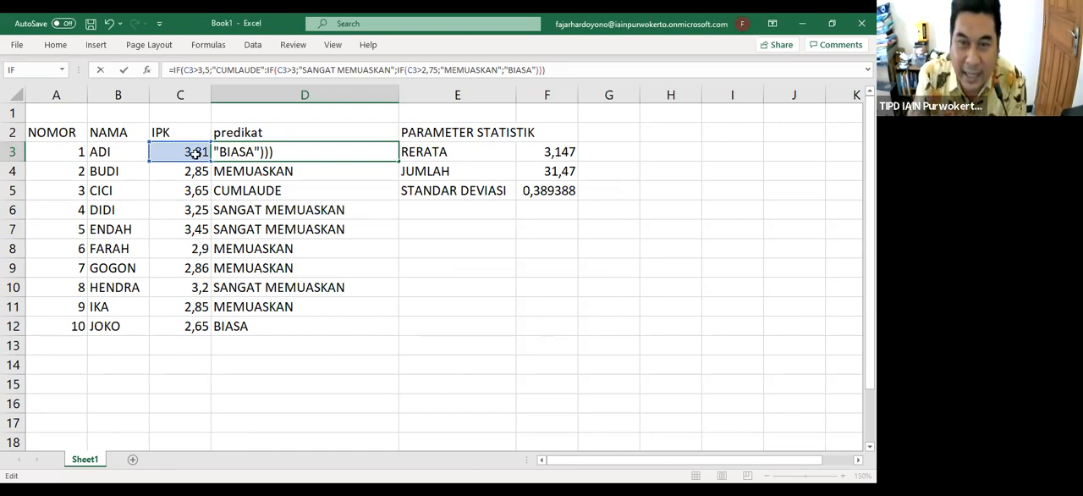
left_click(296, 209)
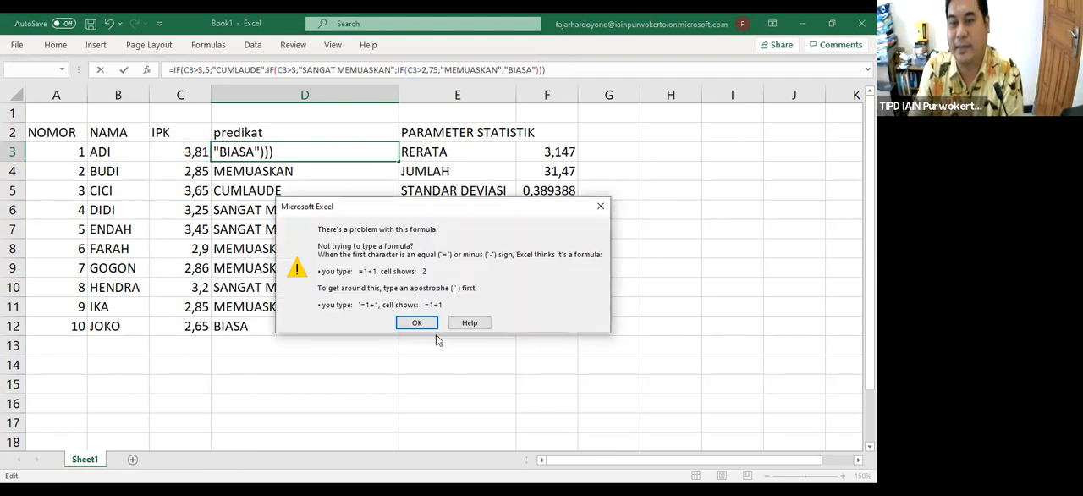
left_click(418, 322)
type("=")
left_click(372, 173)
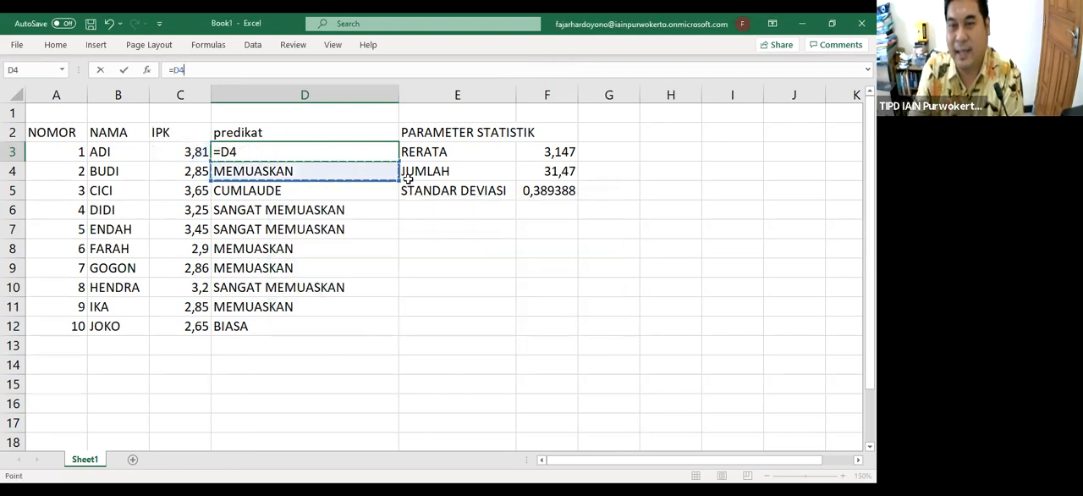
key("Return")
Restore the nested IF formula in D3 by filling it upward from D4
left_click(375, 172)
left_click(475, 311)
left_click(392, 177)
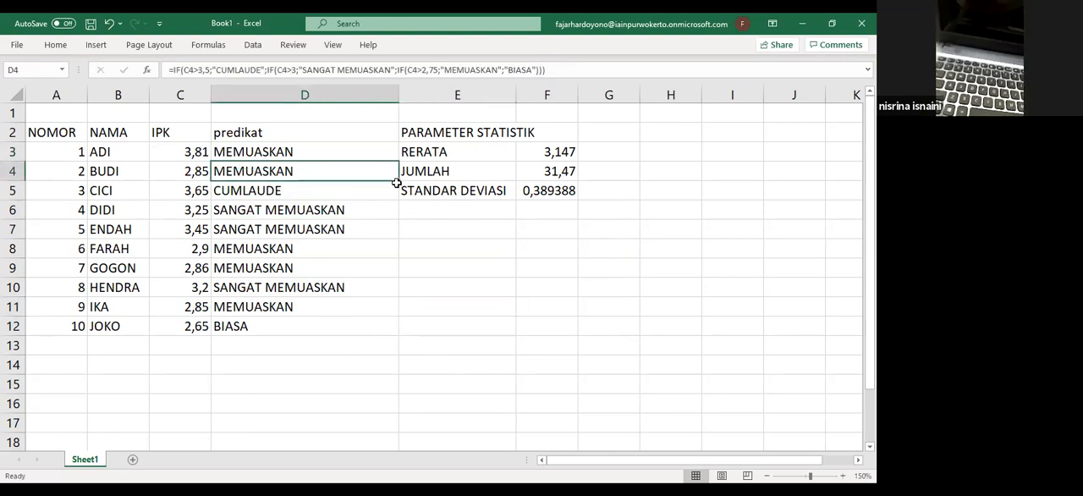
left_click_drag(398, 171, 398, 150)
left_click(466, 235)
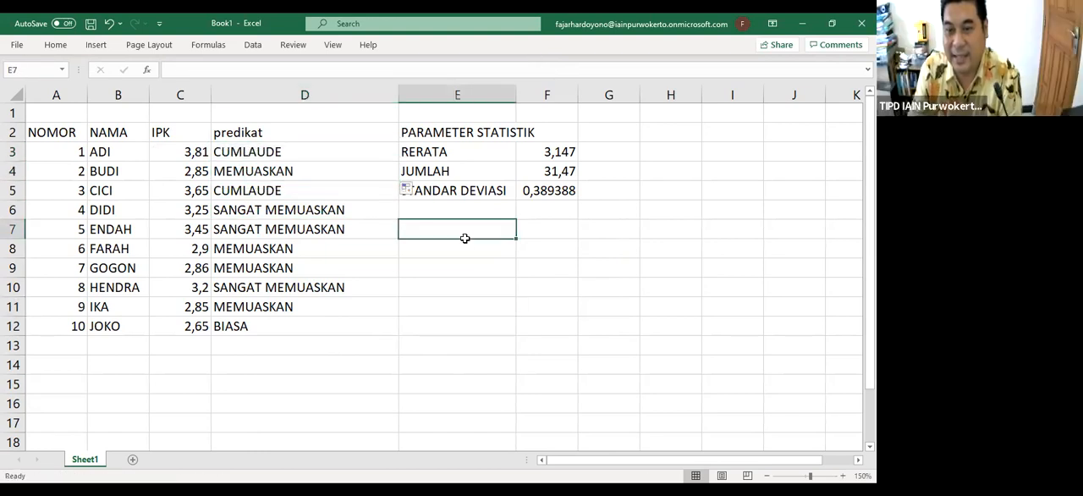